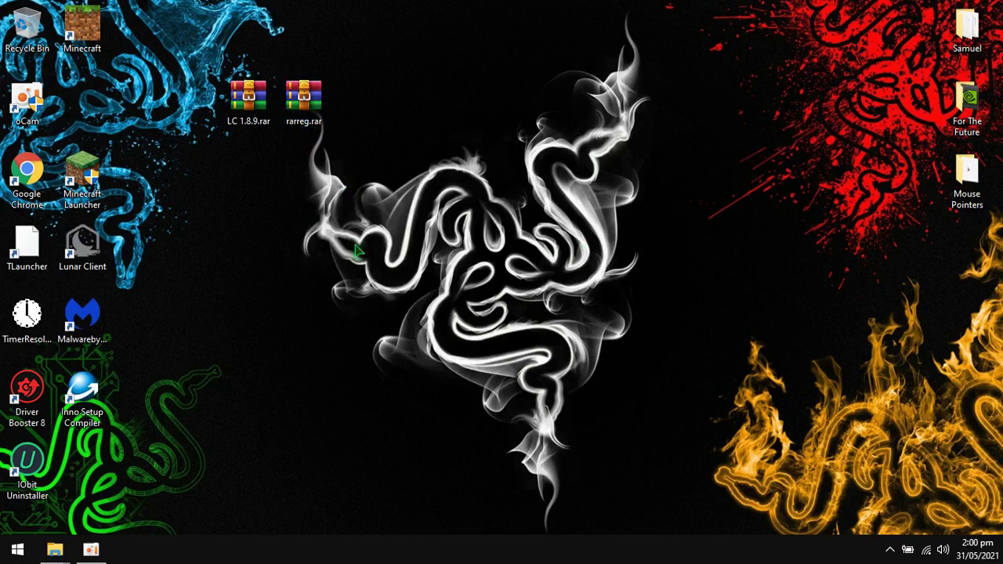
- Open the rarreg folder on the desktop and copy the rarreg.key file
{"action": "double_click", "coordinate": [82, 101]}
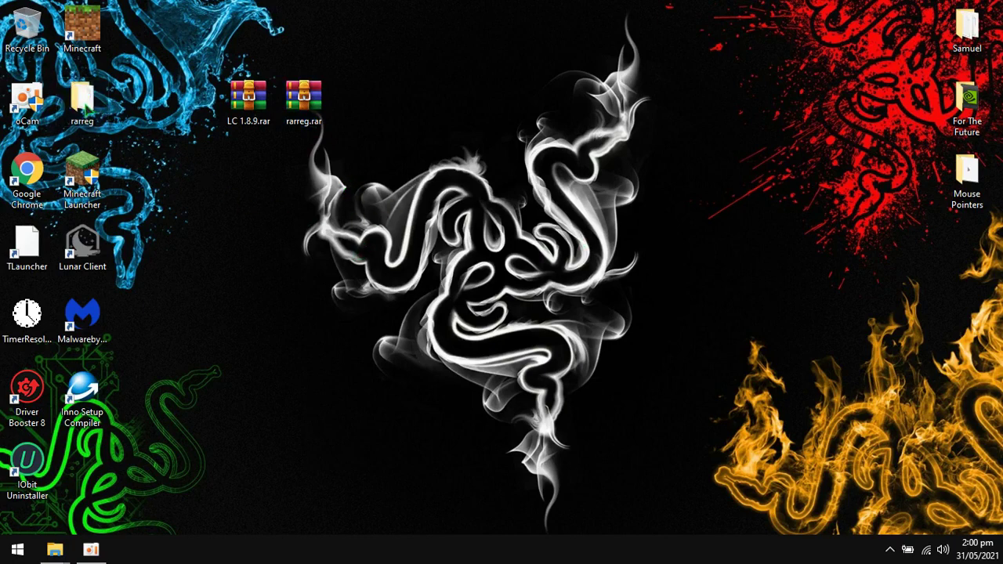
{"action": "left_click", "coordinate": [213, 96]}
{"action": "right_click", "coordinate": [213, 97]}
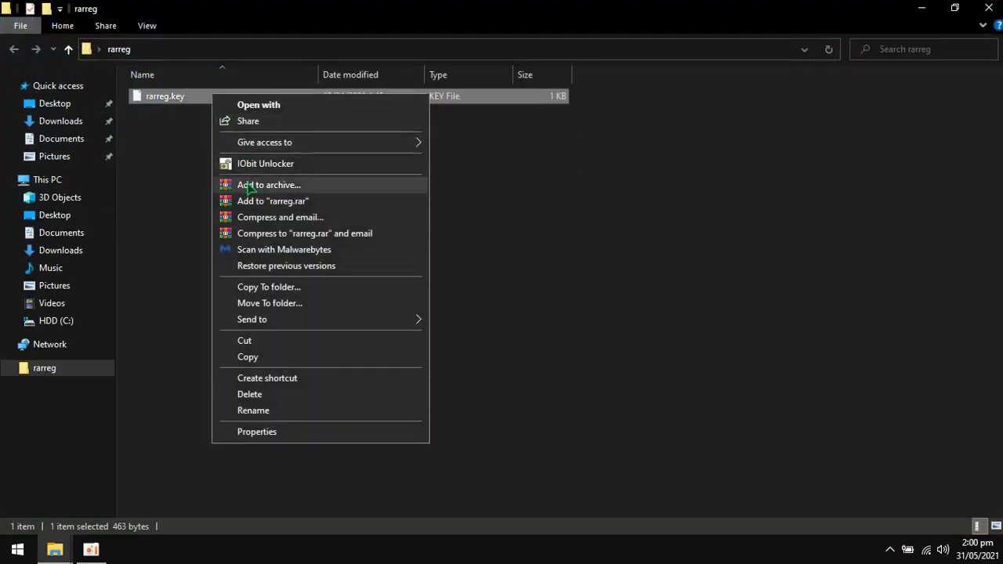
{"action": "left_click", "coordinate": [274, 356]}
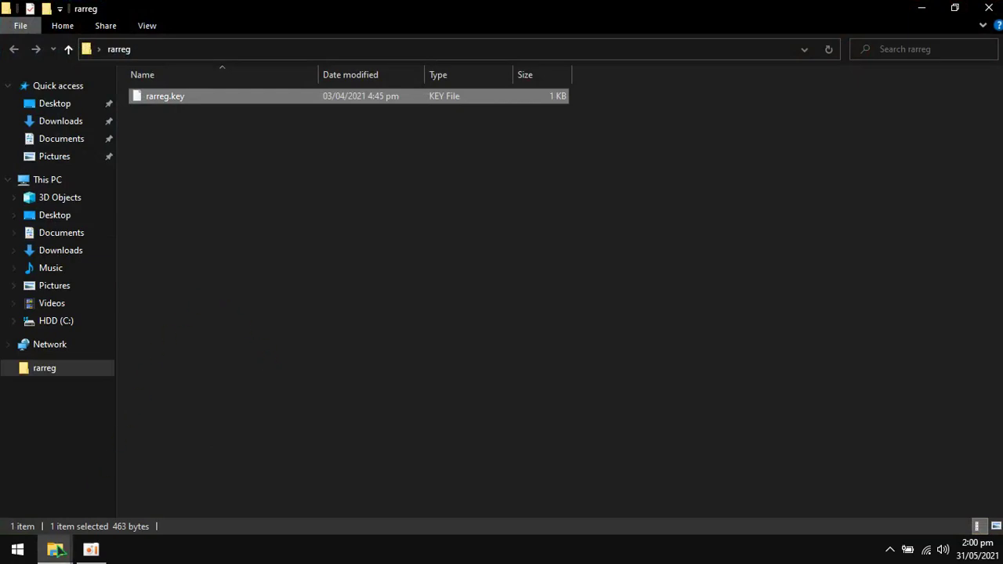
- Paste rarreg.key into the Program Files\WinRAR folder, replacing the existing file with administrator permission, and refresh the folder
{"action": "mouse_move", "coordinate": [56, 550]}
{"action": "left_click", "coordinate": [204, 490]}
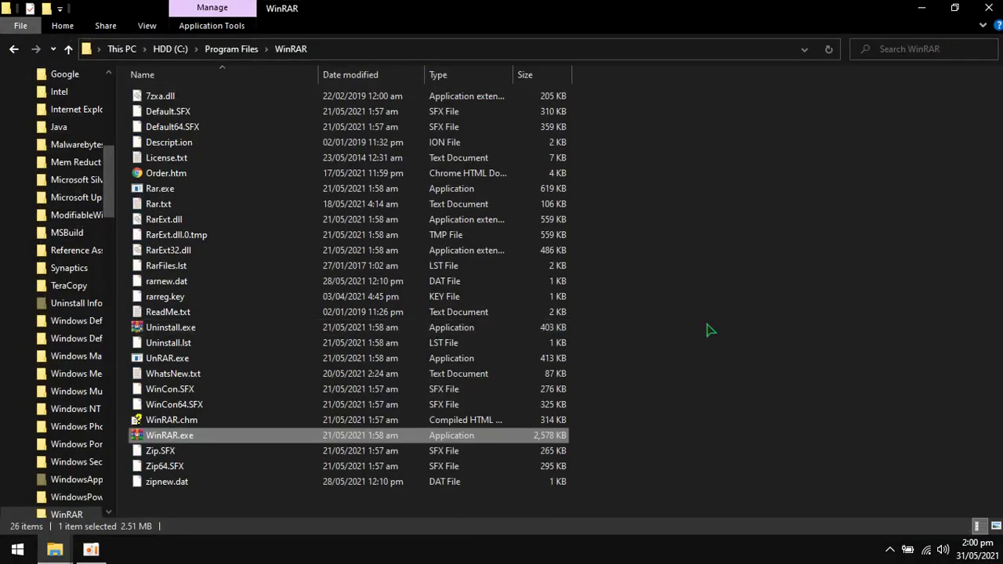
{"action": "right_click", "coordinate": [740, 197]}
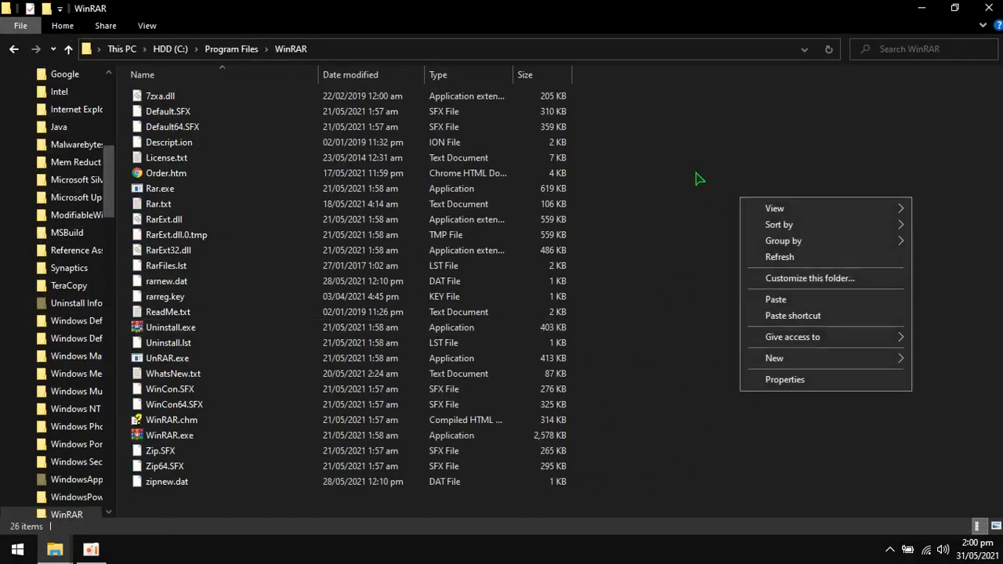
{"action": "left_click", "coordinate": [784, 300]}
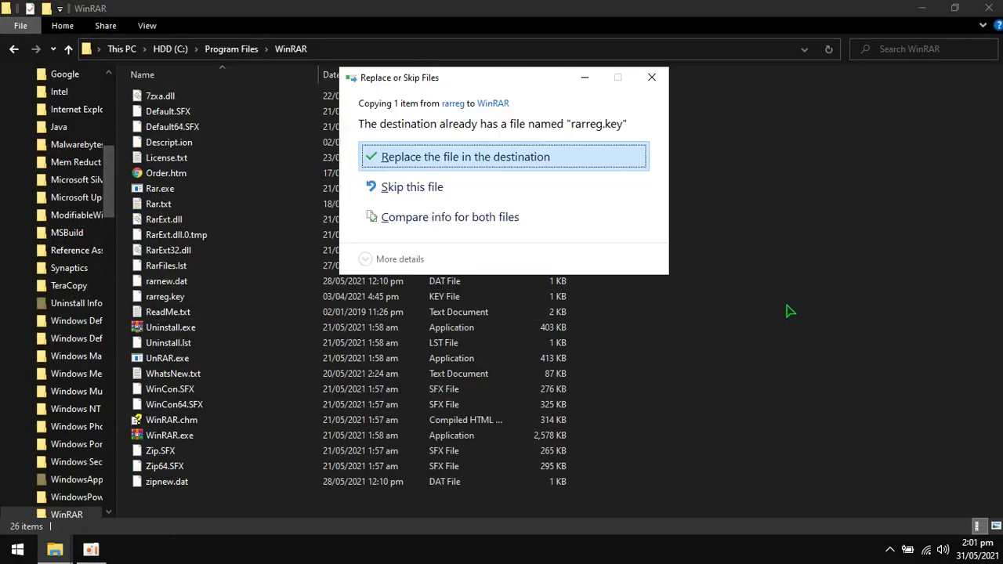
{"action": "left_click", "coordinate": [615, 161]}
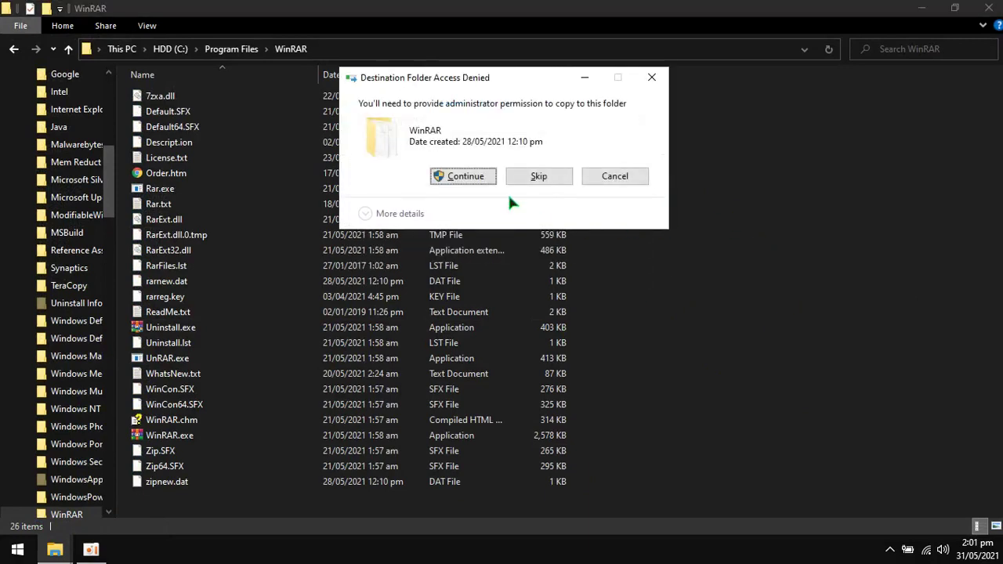
{"action": "left_click", "coordinate": [463, 177]}
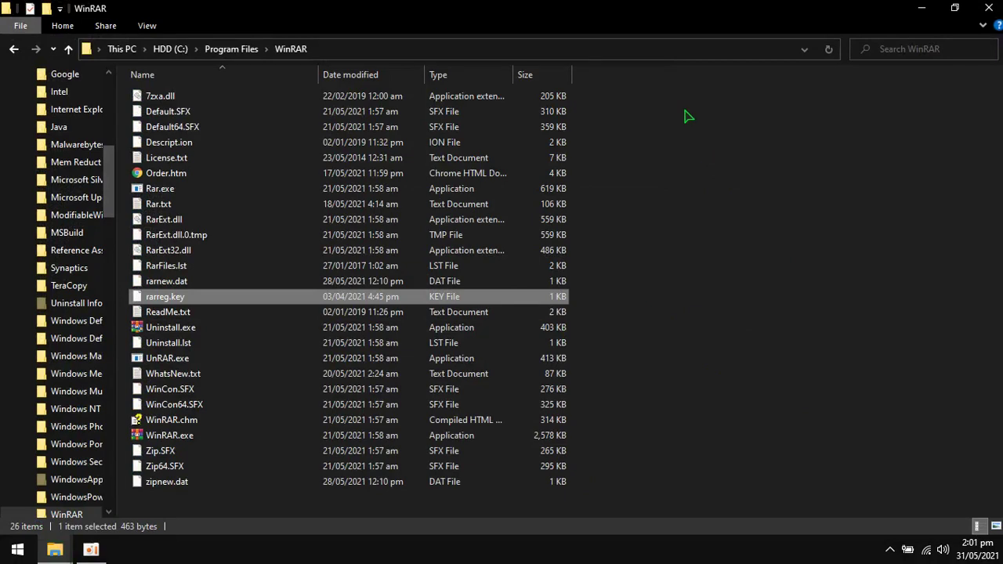
{"action": "right_click", "coordinate": [684, 116]}
{"action": "left_click", "coordinate": [699, 171]}
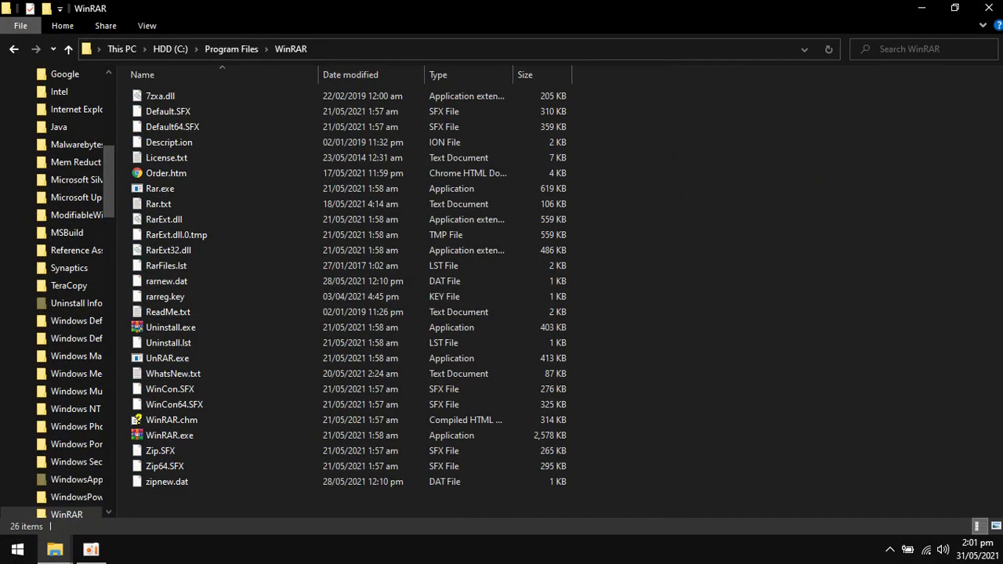
- Close the rarreg folder window and extract LC 1.8.9.rar onto the desktop
{"action": "key", "text": "alt+Tab"}
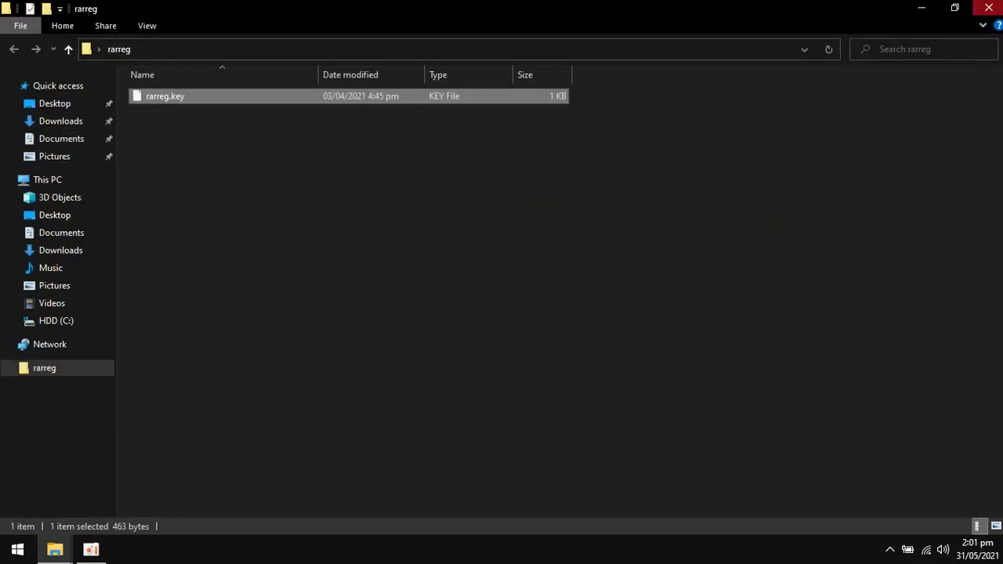
{"action": "left_click", "coordinate": [988, 8]}
{"action": "right_click", "coordinate": [593, 72]}
{"action": "left_click", "coordinate": [615, 111]}
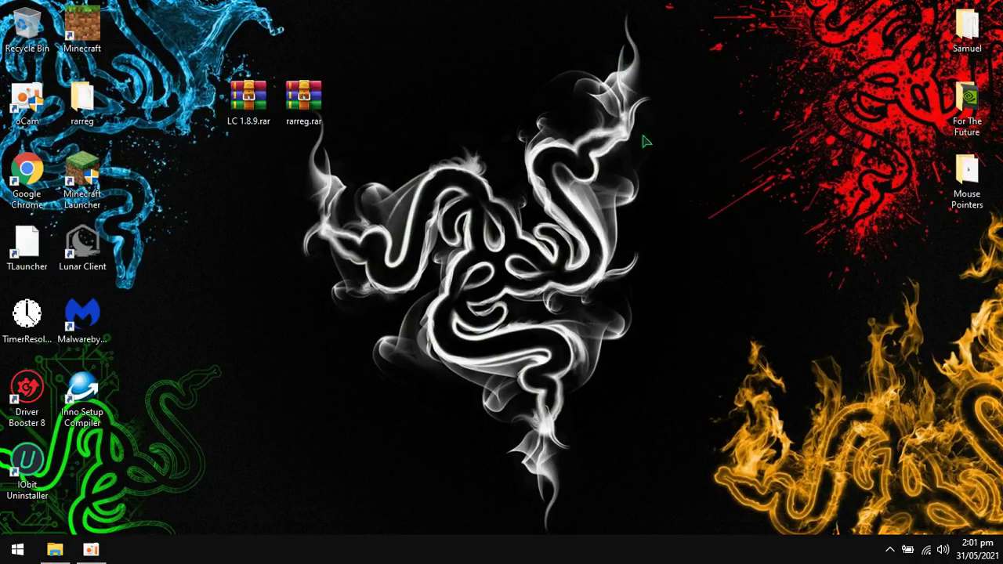
{"action": "right_click", "coordinate": [253, 101]}
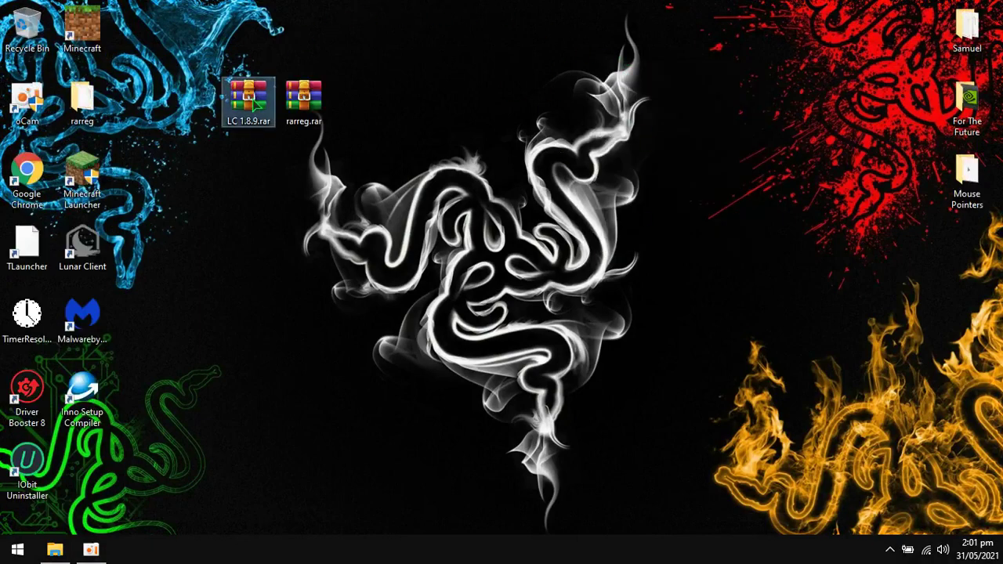
{"action": "left_click", "coordinate": [267, 174]}
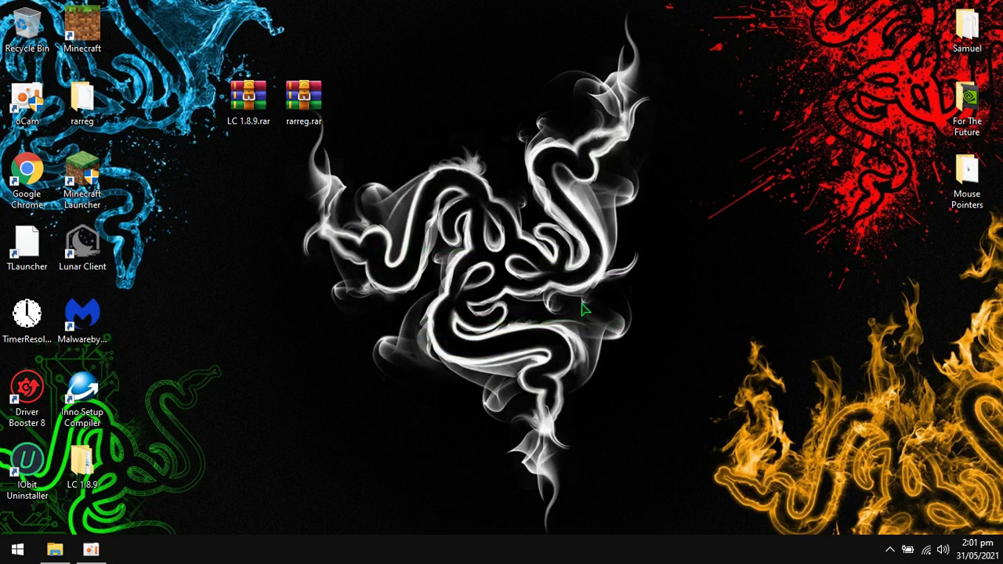
- Move the extracted LC 1.8.9 folder beside the archives on the desktop and open its 1.8.9 subfolder
{"action": "left_click_drag", "start_coordinate": [83, 462], "coordinate": [407, 78]}
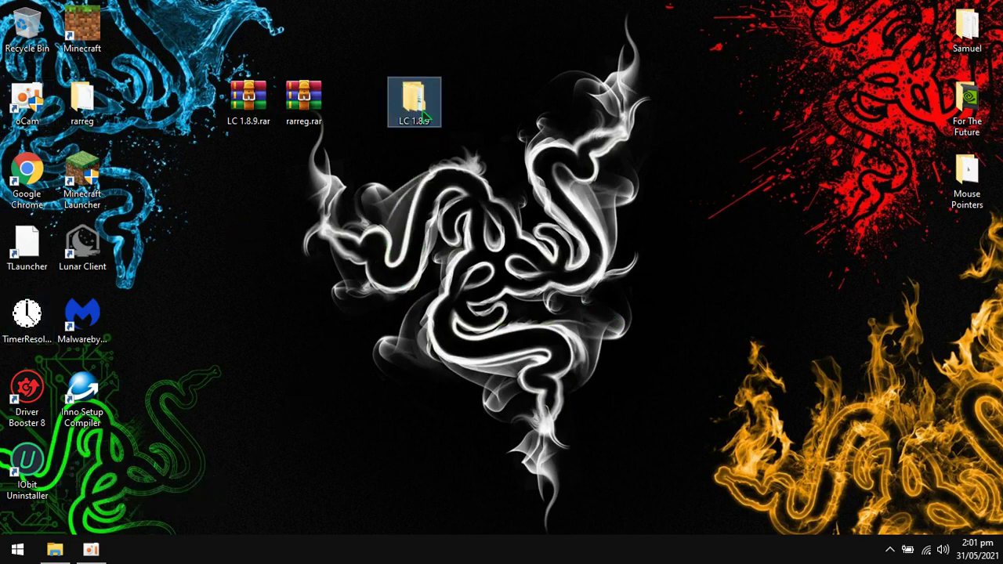
{"action": "double_click", "coordinate": [406, 78]}
{"action": "double_click", "coordinate": [156, 100]}
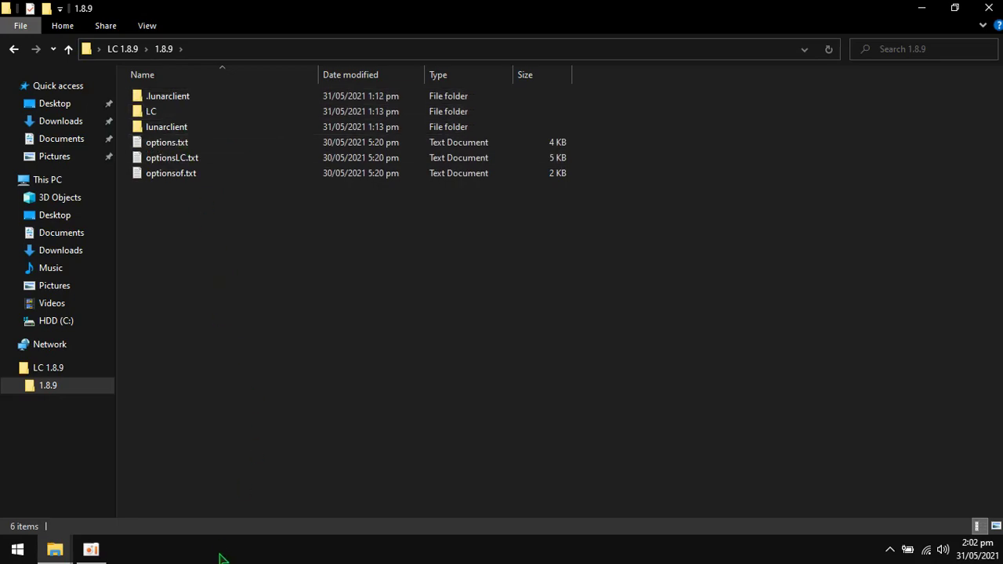
- In the Downloads window, go to AppData\Roaming and open the .minecraft folder
{"action": "mouse_move", "coordinate": [54, 550]}
{"action": "left_click", "coordinate": [69, 501]}
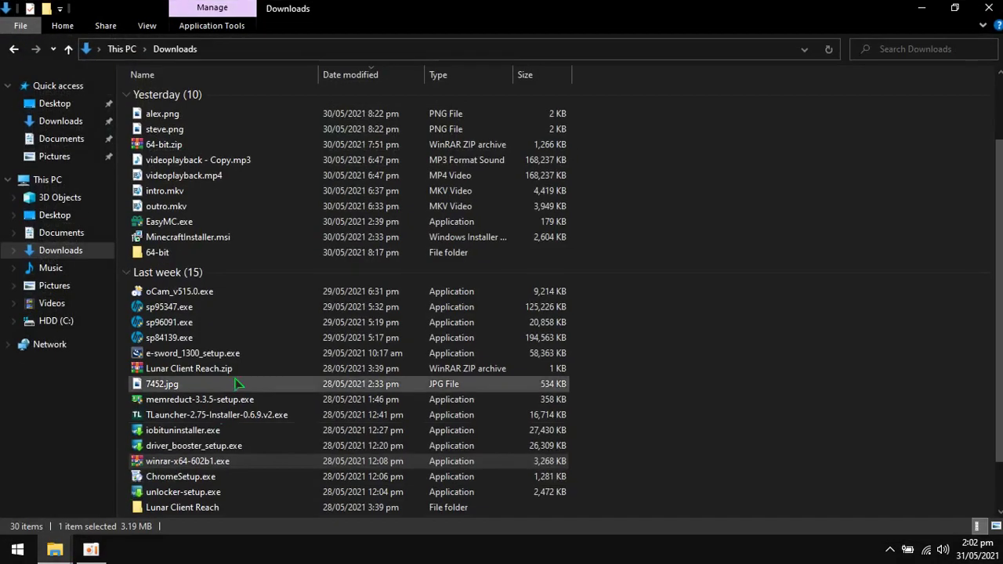
{"action": "left_click", "coordinate": [231, 48]}
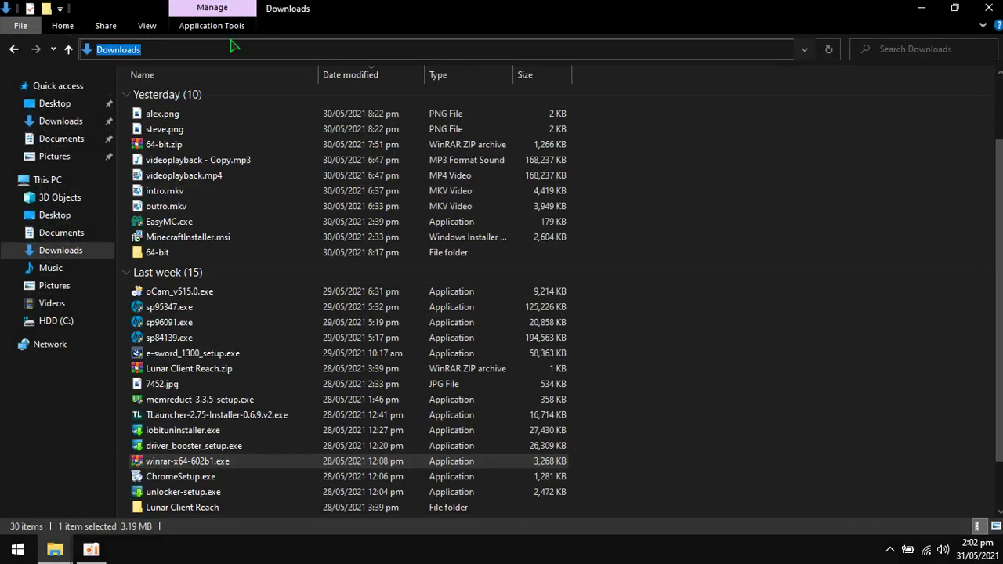
{"action": "type", "text": "%appd"}
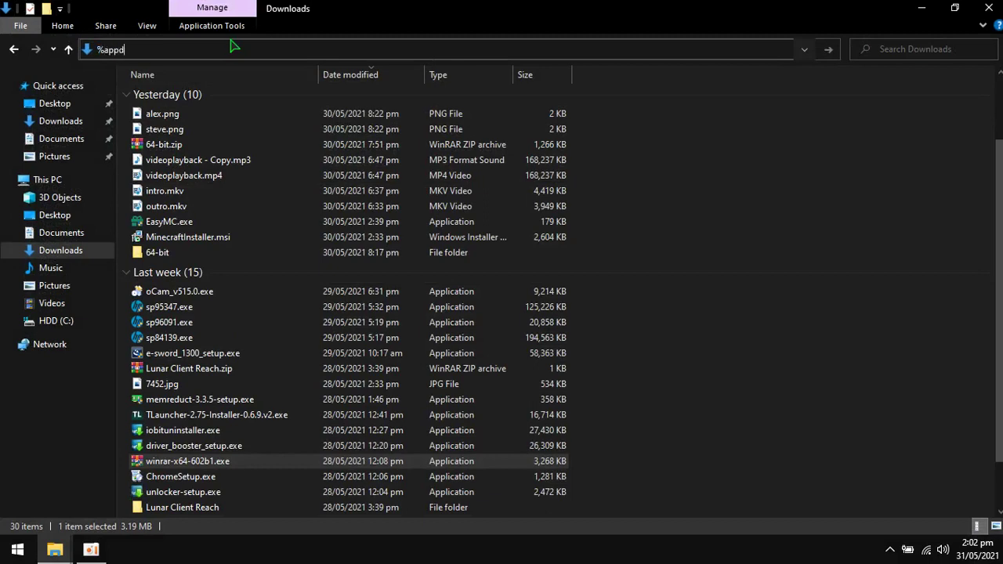
{"action": "key", "text": "Return"}
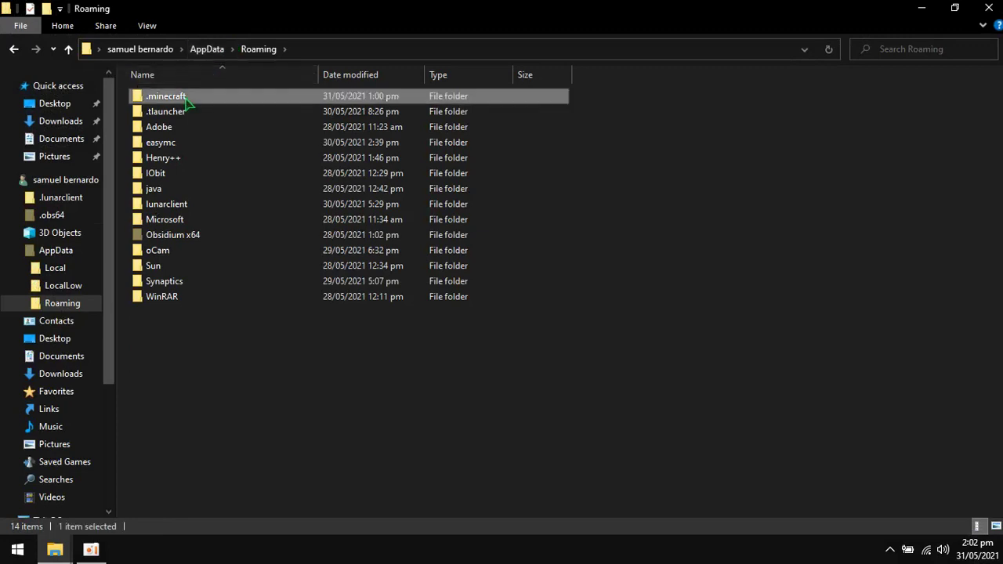
{"action": "double_click", "coordinate": [196, 97]}
- Copy options.txt, optionsLC.txt and optionsof.txt from the extracted 1.8.9 folder
{"action": "mouse_move", "coordinate": [55, 549]}
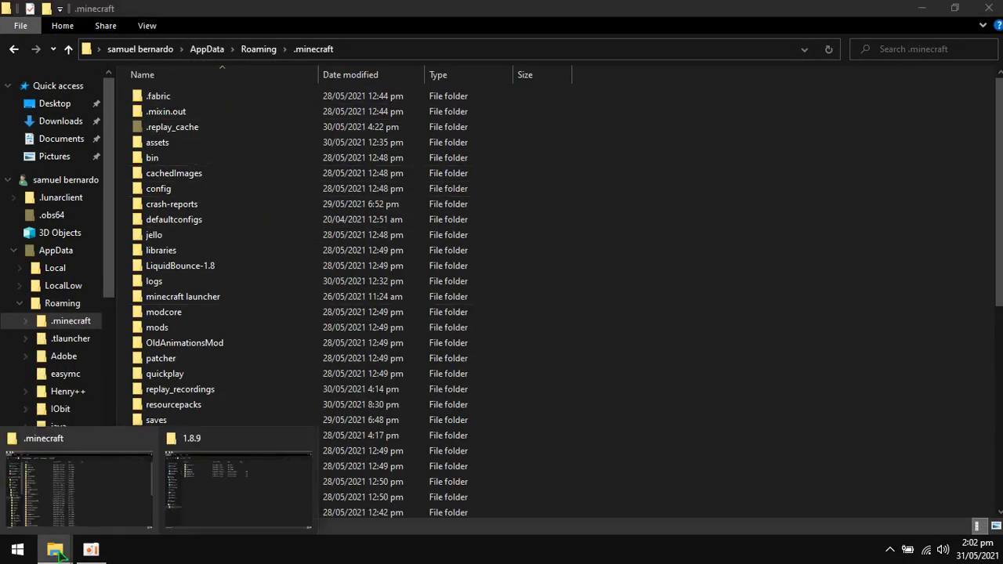
{"action": "left_click", "coordinate": [242, 481]}
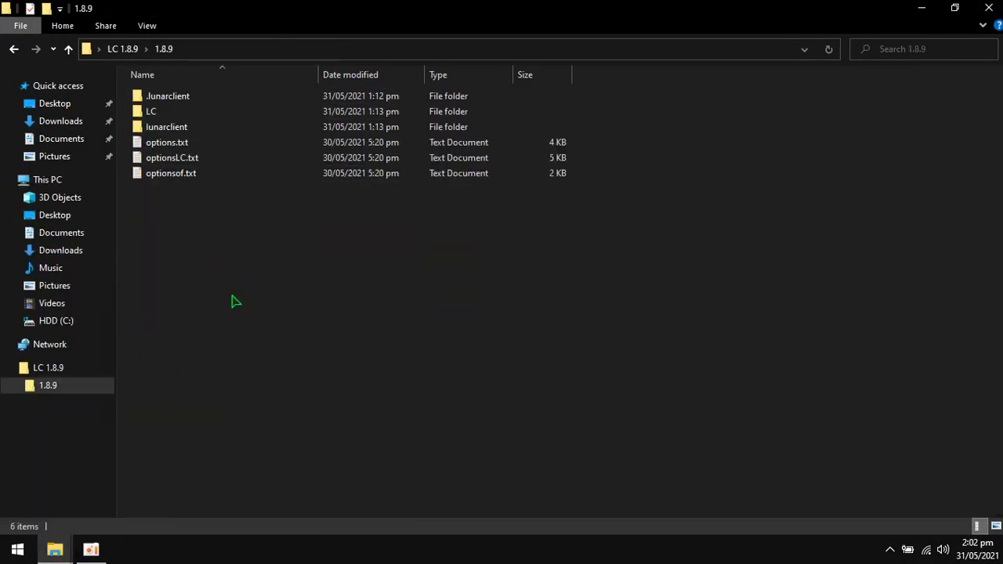
{"action": "left_click", "coordinate": [138, 144]}
{"action": "left_click", "coordinate": [146, 176], "text": "shift"}
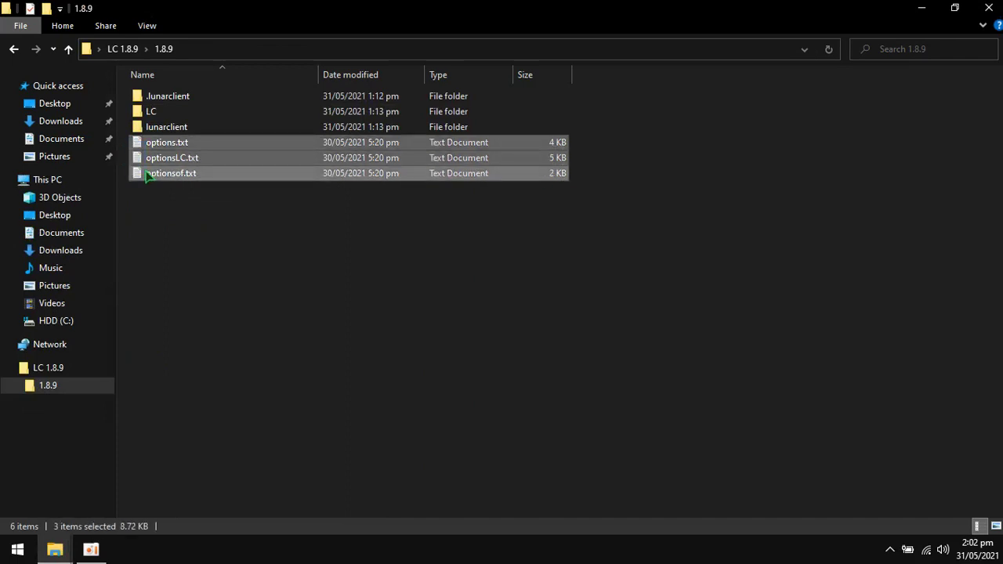
{"action": "right_click", "coordinate": [149, 157]}
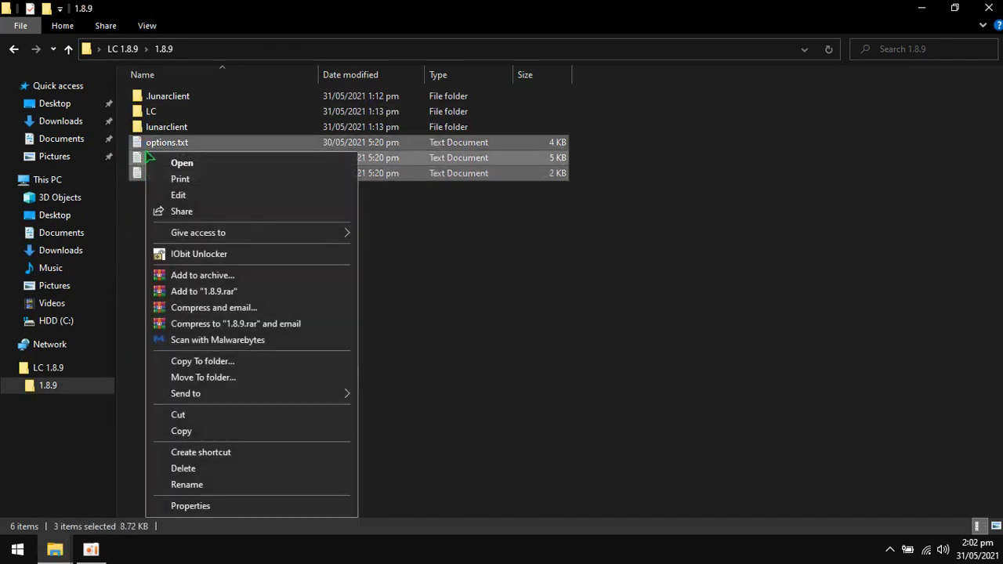
{"action": "left_click", "coordinate": [199, 431]}
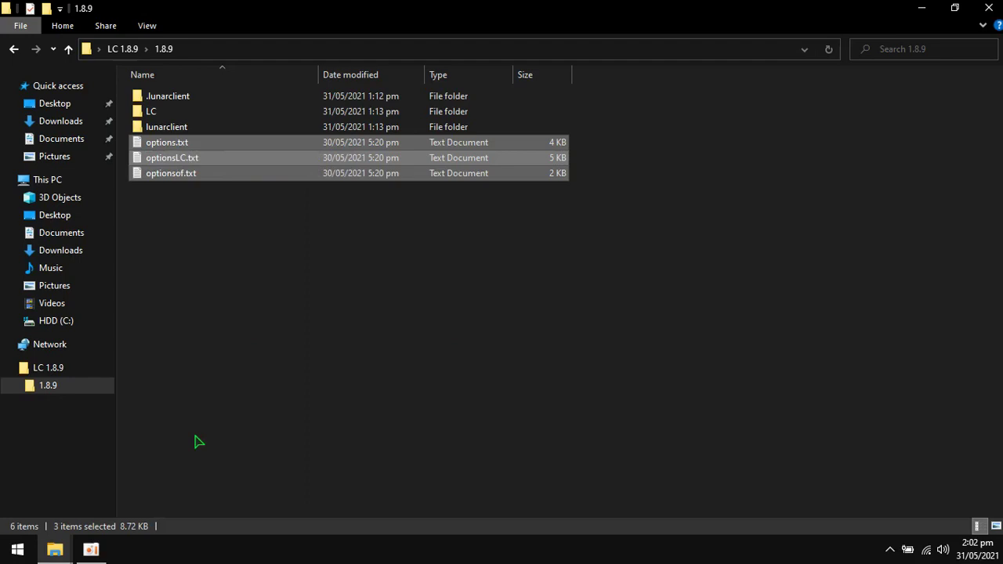
- Paste the three options files into the .minecraft folder, replacing the files with the same names, and refresh the folder
{"action": "mouse_move", "coordinate": [53, 540]}
{"action": "left_click", "coordinate": [78, 482]}
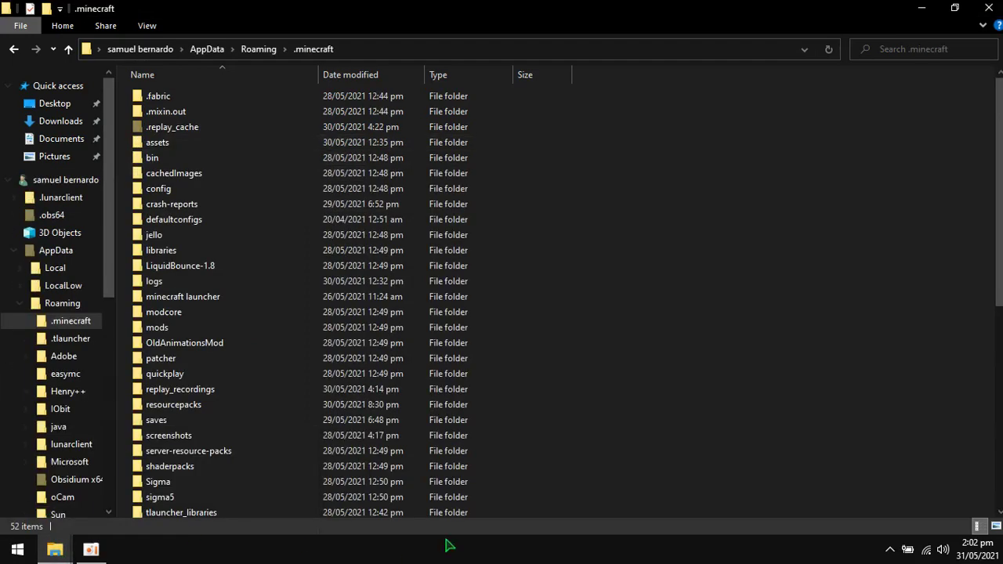
{"action": "right_click", "coordinate": [690, 132]}
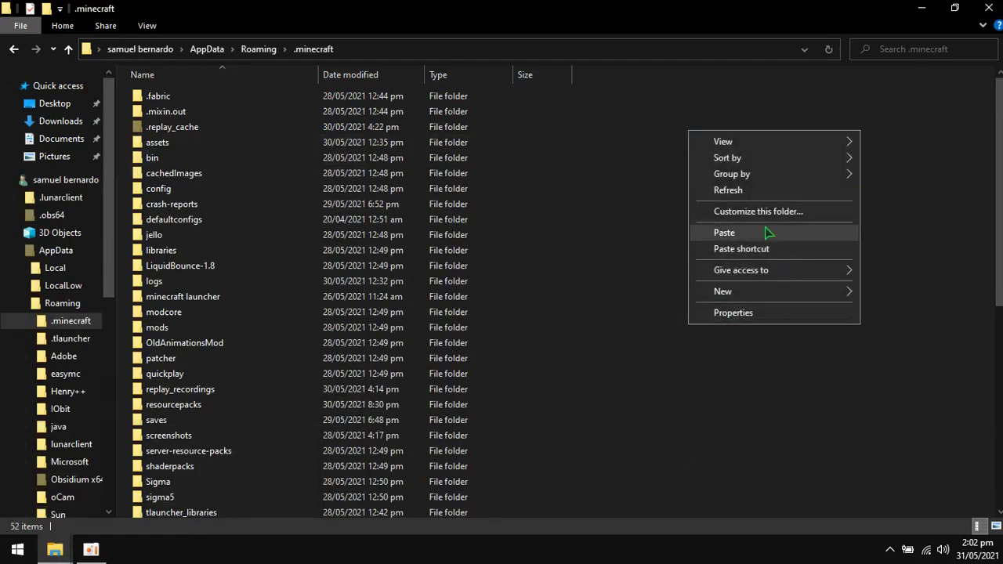
{"action": "left_click", "coordinate": [774, 235]}
{"action": "left_click", "coordinate": [517, 158]}
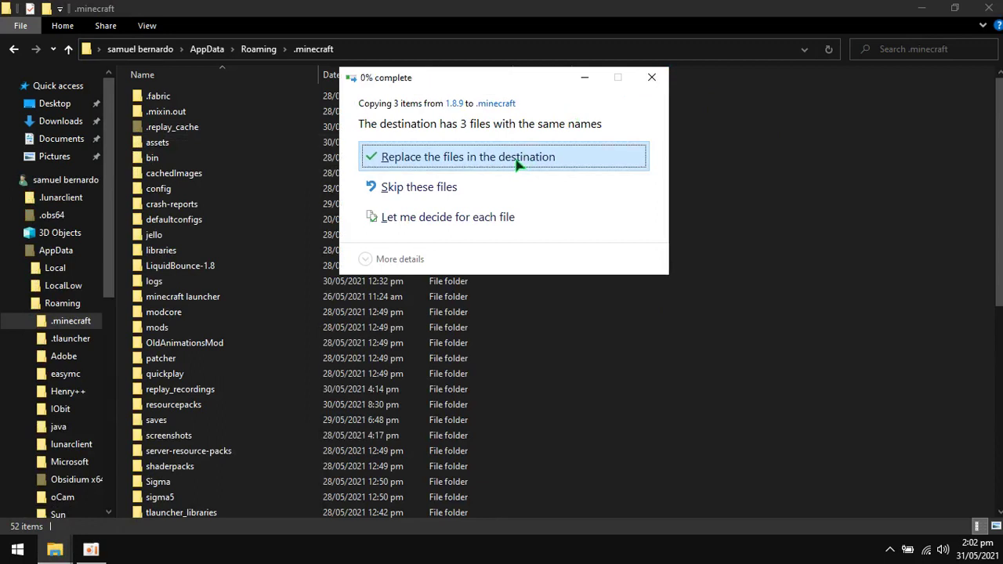
{"action": "right_click", "coordinate": [699, 163]}
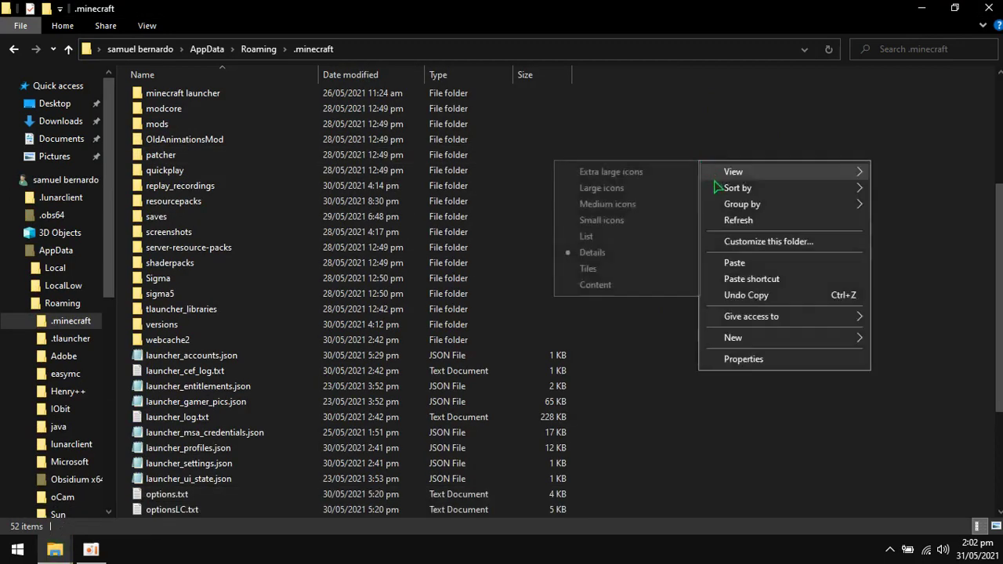
{"action": "left_click", "coordinate": [729, 221]}
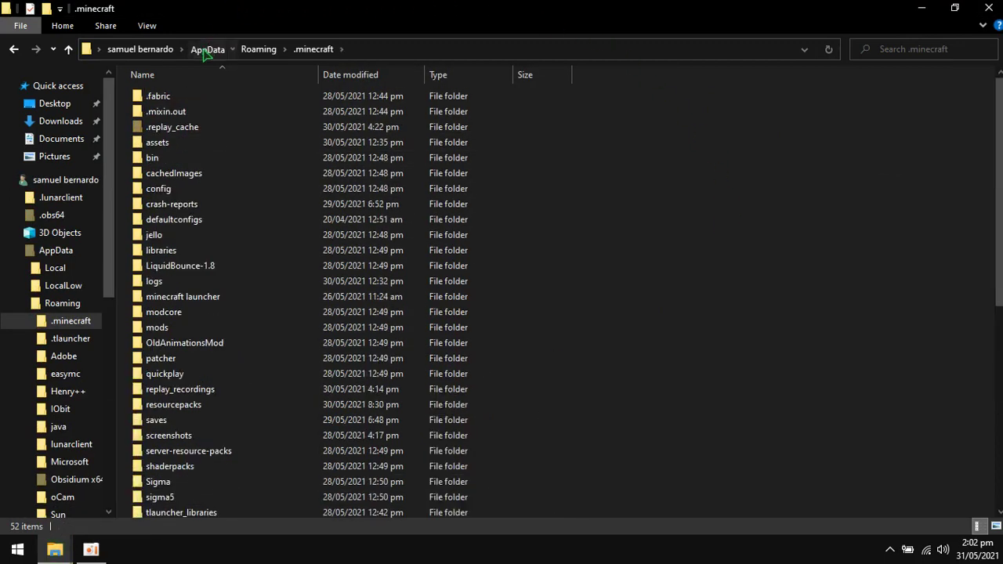
- Go up from .minecraft to the AppData folder and bring the 1.8.9 folder window back to the front
{"action": "left_click", "coordinate": [207, 48]}
{"action": "left_click", "coordinate": [53, 552]}
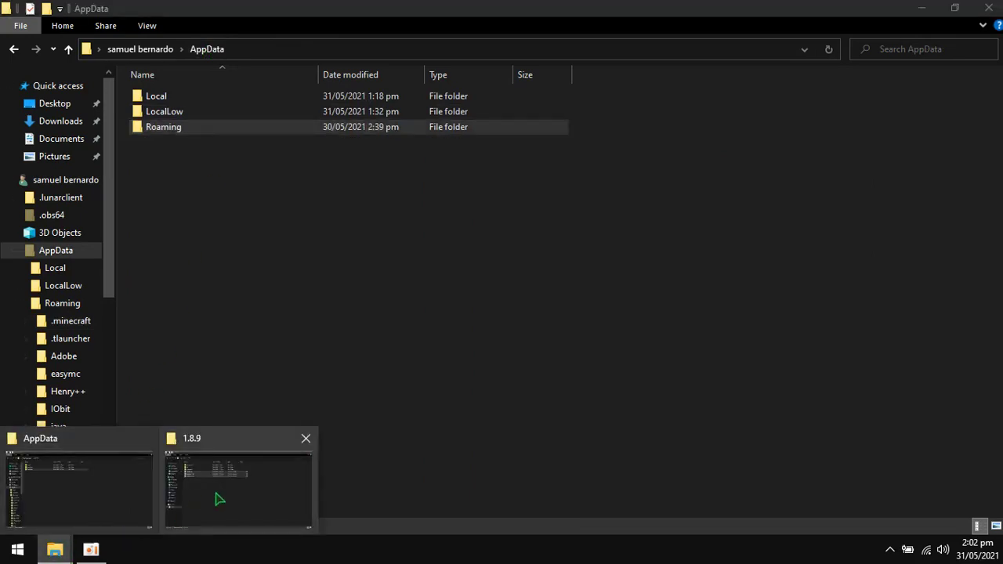
{"action": "left_click", "coordinate": [206, 501]}
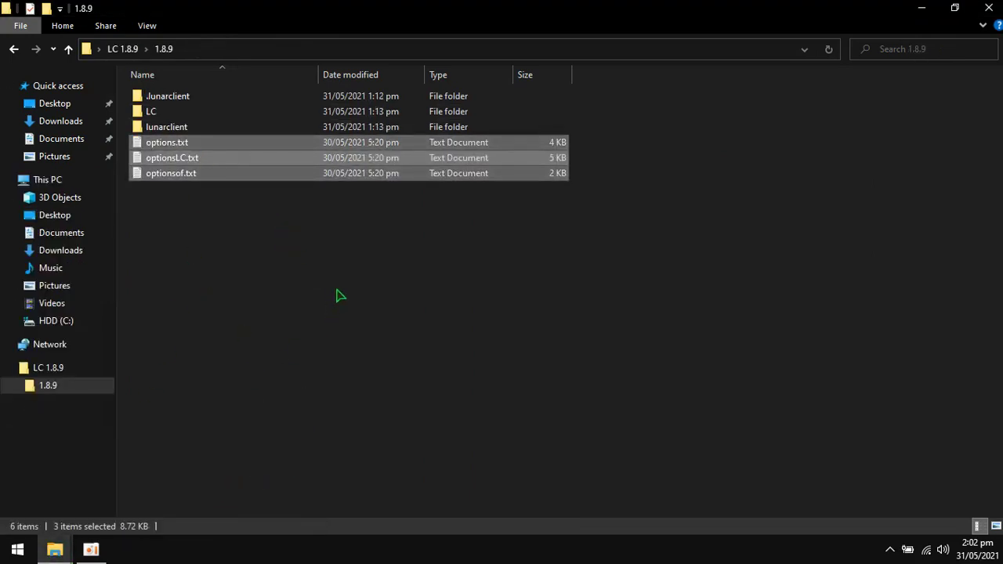
- Write the note "make sure to backup your files in case your settings are missing" in the Windows search box
{"action": "key", "text": "super"}
{"action": "type", "text": "make su"}
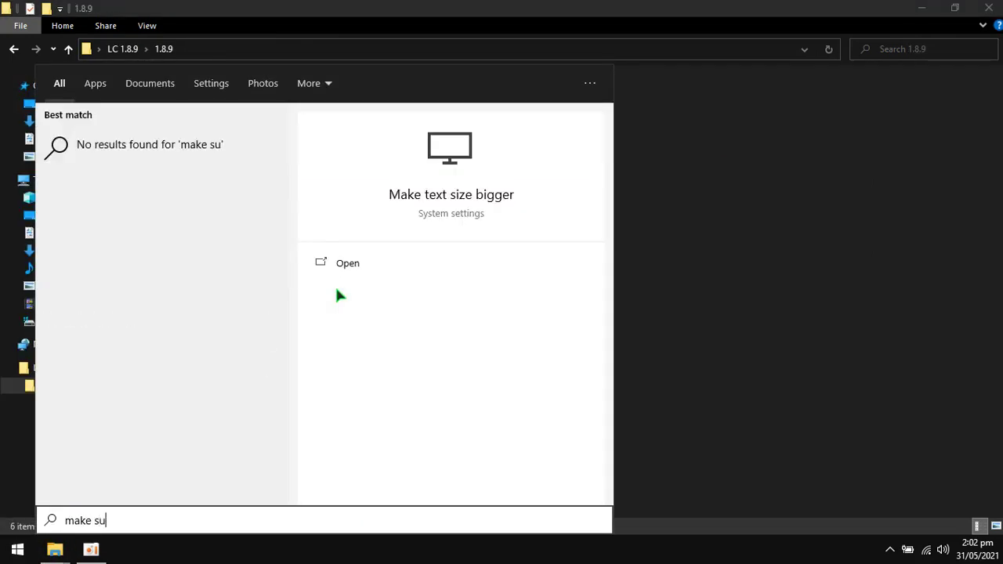
{"action": "type", "text": "re to backup your files in case y"}
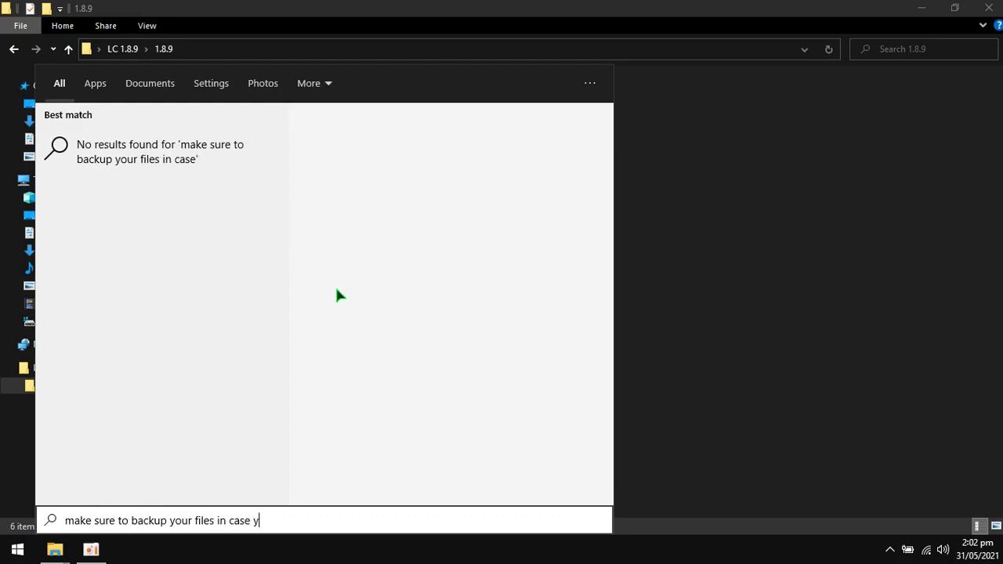
{"action": "type", "text": "setti"}
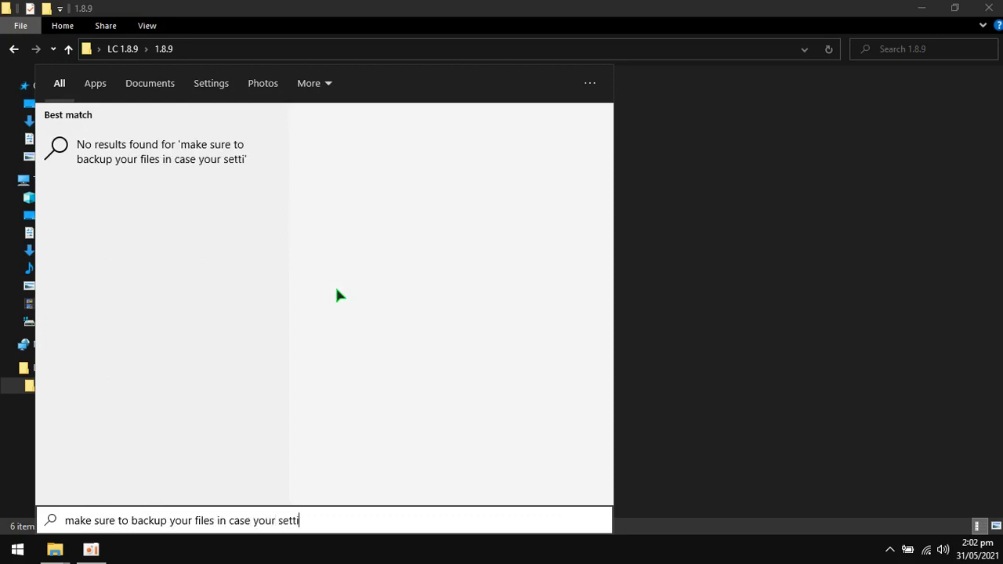
{"action": "type", "text": "ngs are missing"}
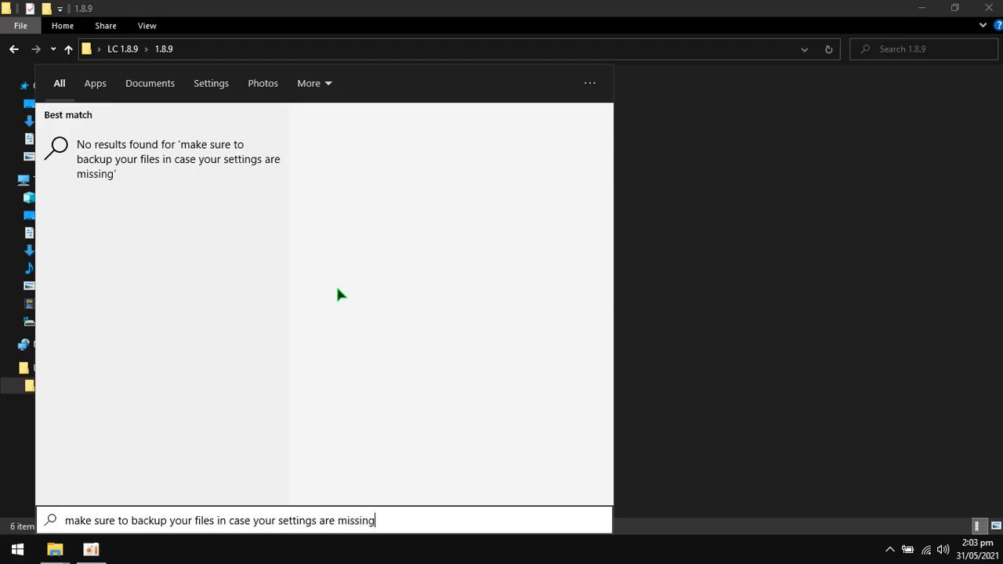
- Dismiss the search note and copy the lunarclient folder from the extracted 1.8.9 folder
{"action": "key", "text": "Escape"}
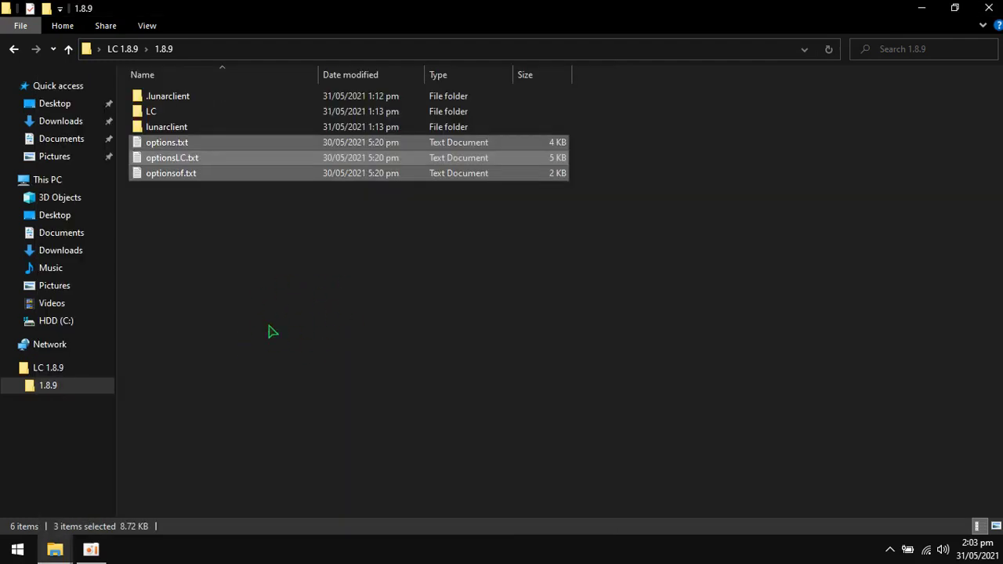
{"action": "left_click", "coordinate": [229, 384]}
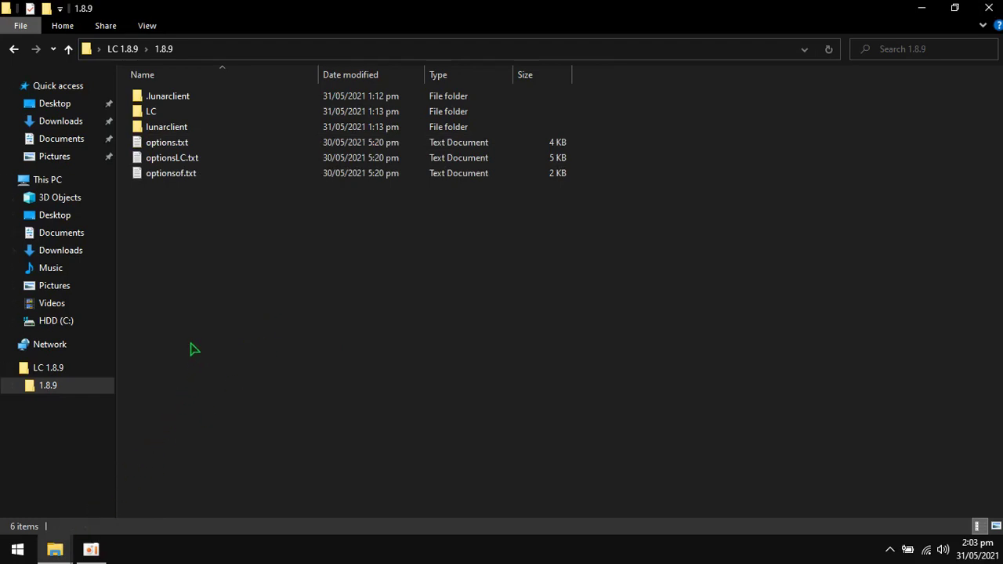
{"action": "left_click", "coordinate": [161, 128]}
{"action": "right_click", "coordinate": [168, 123]}
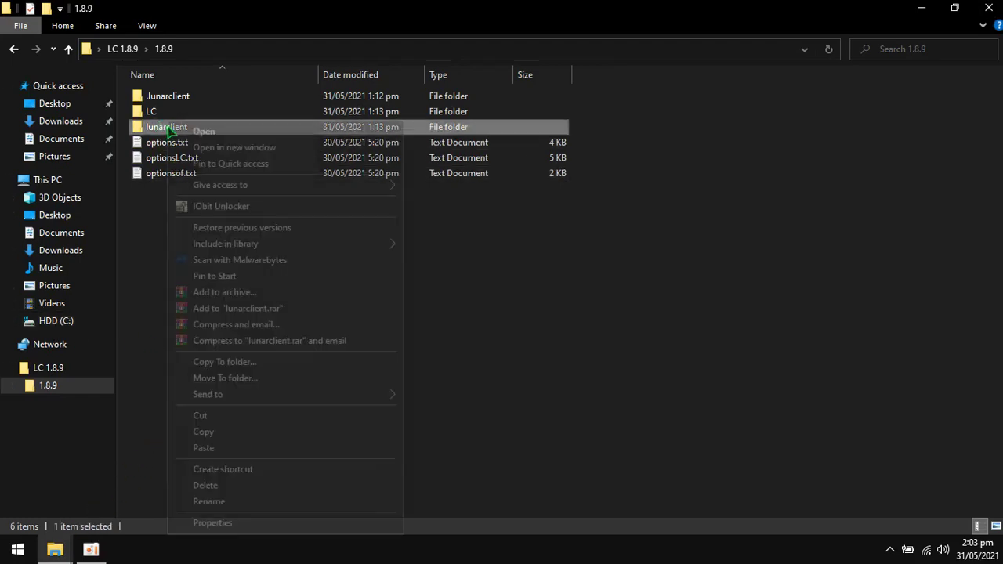
{"action": "left_click", "coordinate": [222, 440]}
- Paste the lunarclient folder into the Roaming folder inside AppData and refresh the folder
{"action": "mouse_move", "coordinate": [55, 549]}
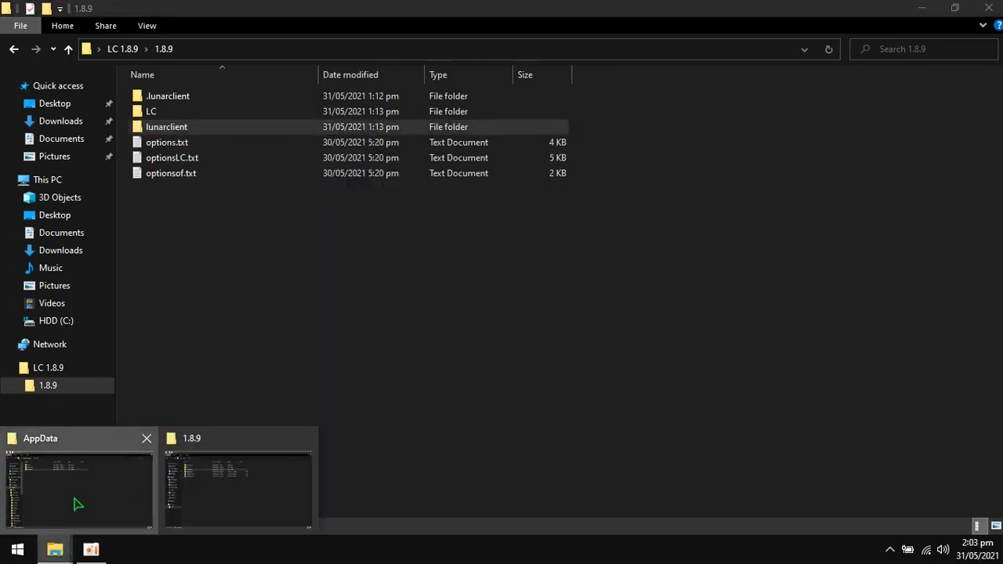
{"action": "left_click", "coordinate": [79, 498]}
{"action": "double_click", "coordinate": [176, 134]}
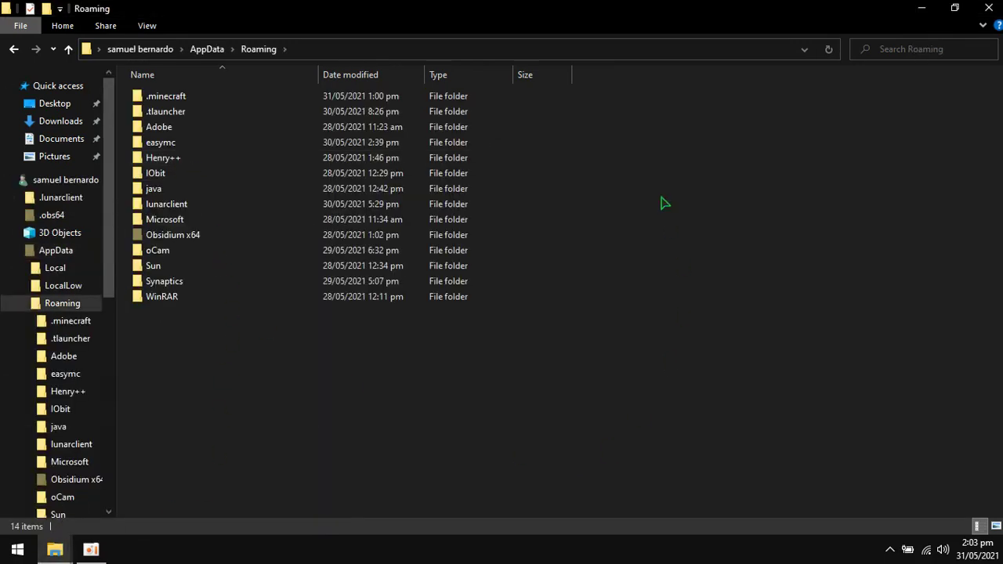
{"action": "right_click", "coordinate": [655, 169]}
{"action": "left_click", "coordinate": [668, 272]}
{"action": "left_click", "coordinate": [612, 159]}
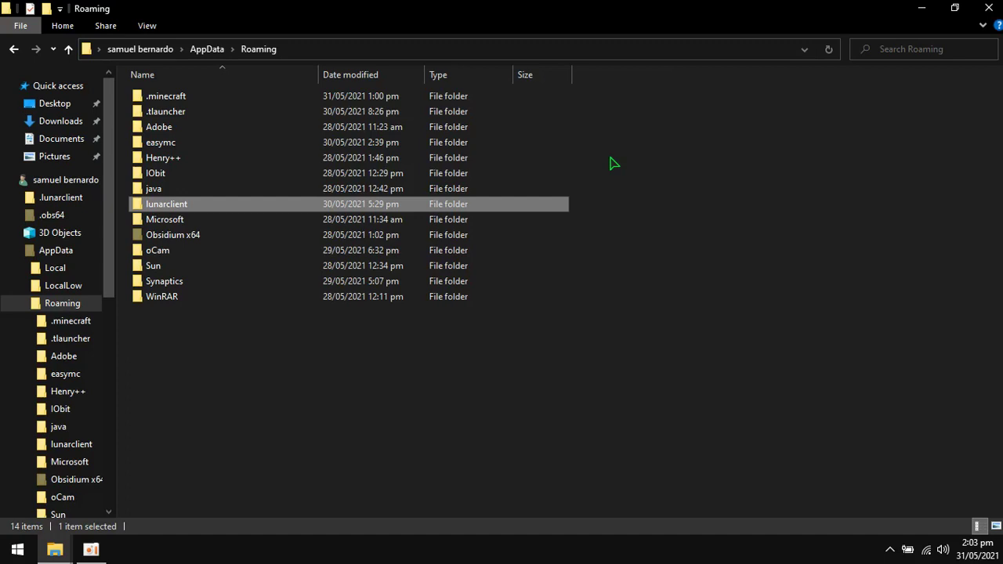
{"action": "right_click", "coordinate": [652, 202]}
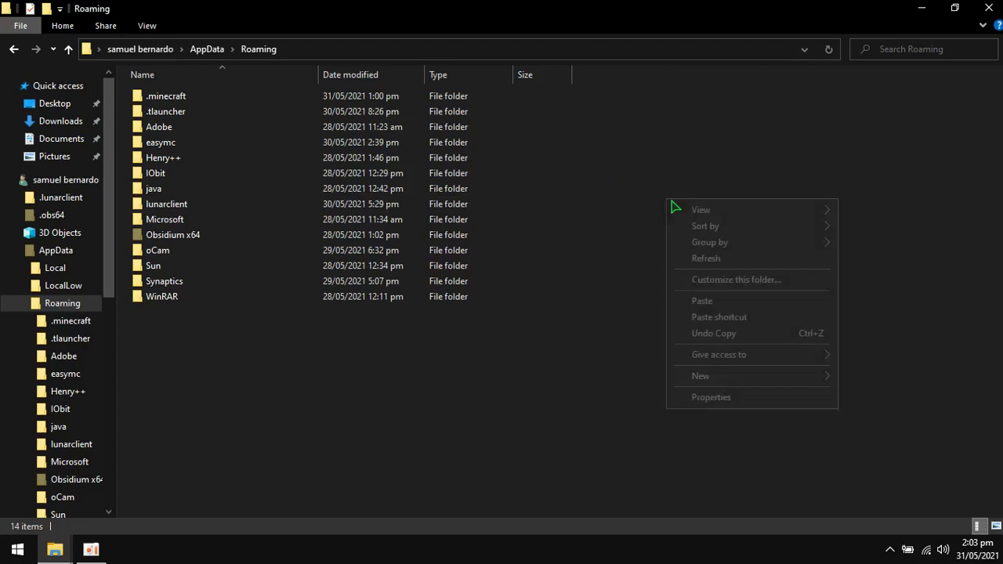
{"action": "left_click", "coordinate": [671, 259]}
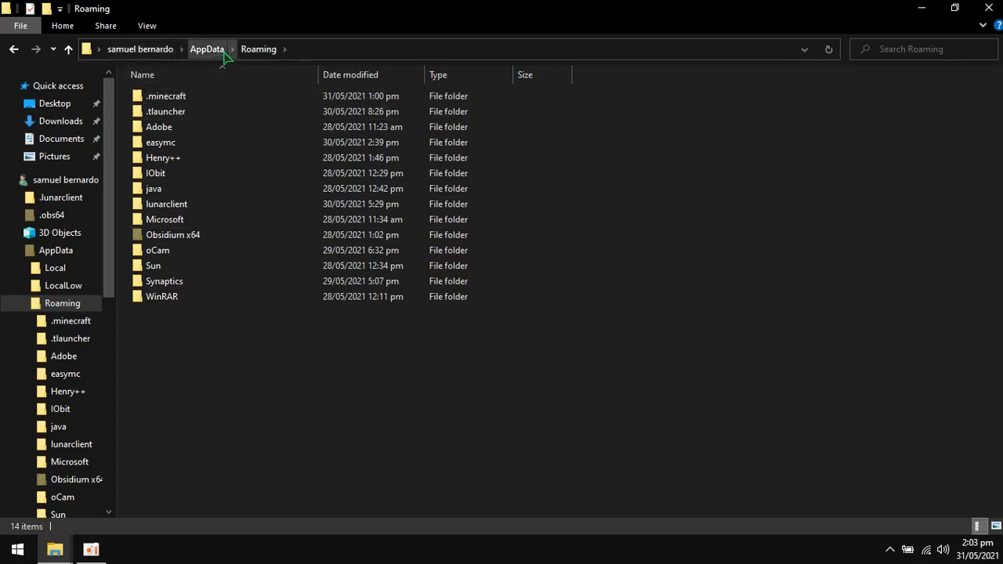
- Write the note "go to your user folder" in the Windows search box, then dismiss it
{"action": "key", "text": "super"}
{"action": "type", "text": "go to your"}
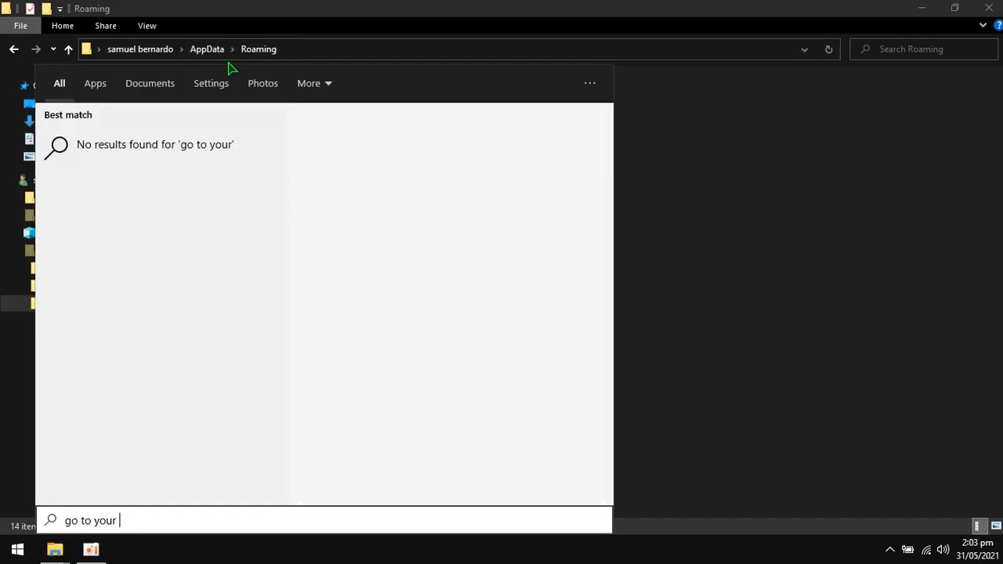
{"action": "type", "text": " user folder"}
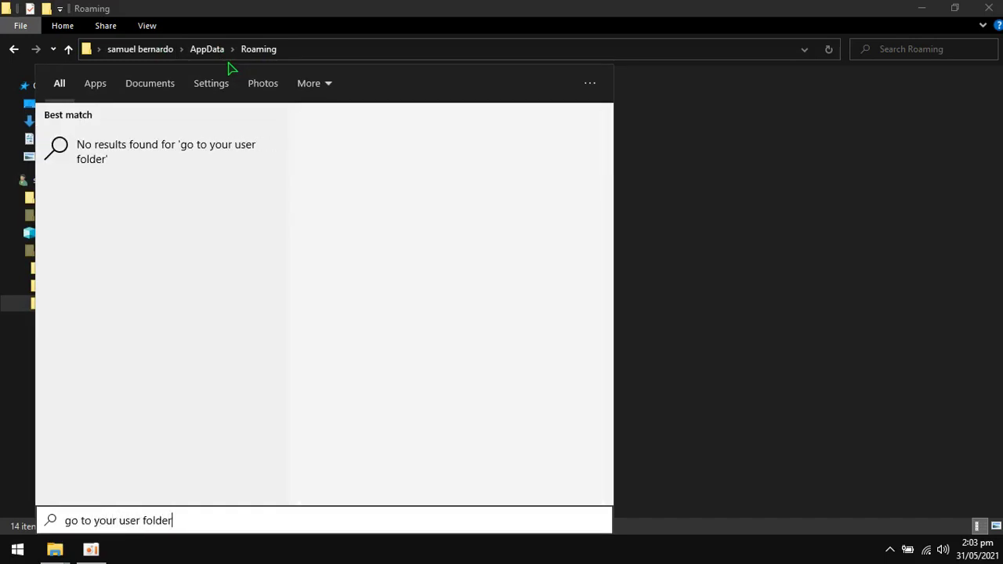
{"action": "key", "text": "Escape"}
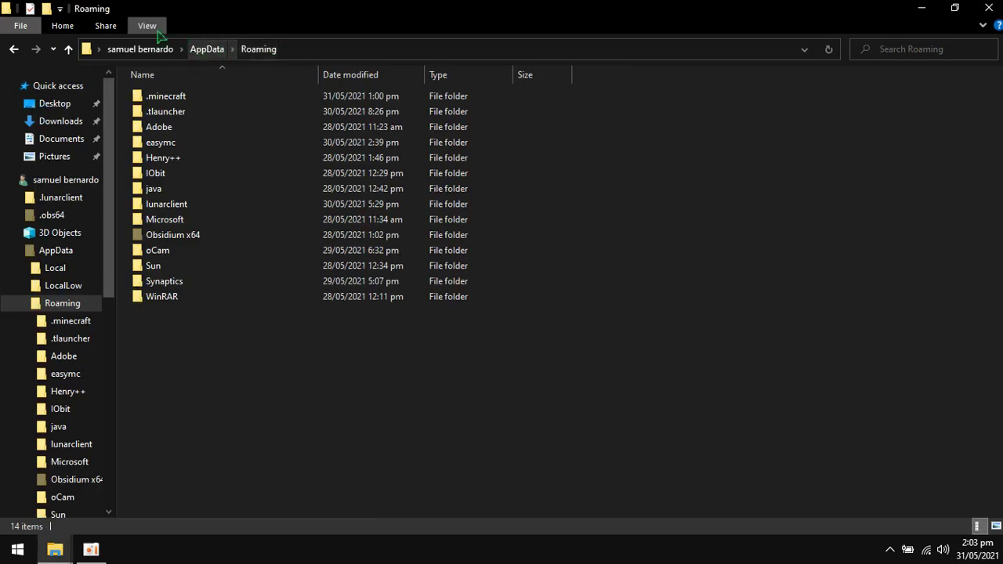
- Go up to the user profile folder and copy the .lunarclient folder from the 1.8.9 folder window
{"action": "left_click", "coordinate": [133, 50]}
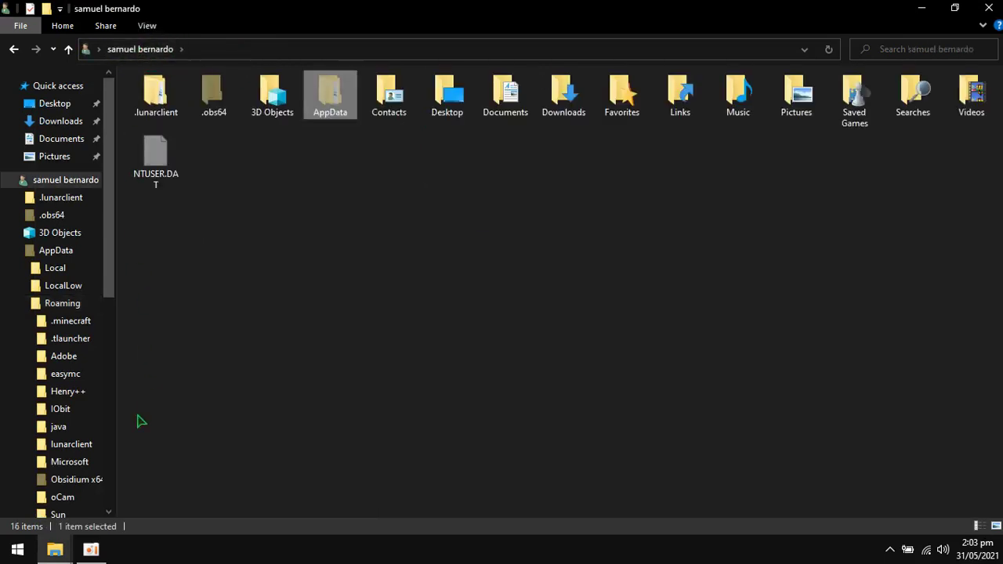
{"action": "left_click", "coordinate": [55, 549]}
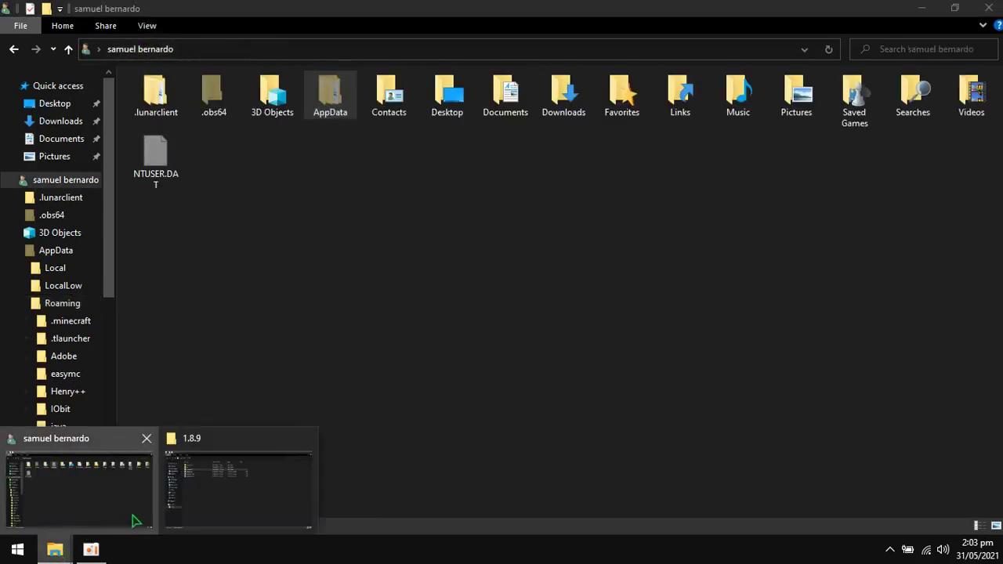
{"action": "left_click", "coordinate": [227, 473]}
{"action": "right_click", "coordinate": [141, 98]}
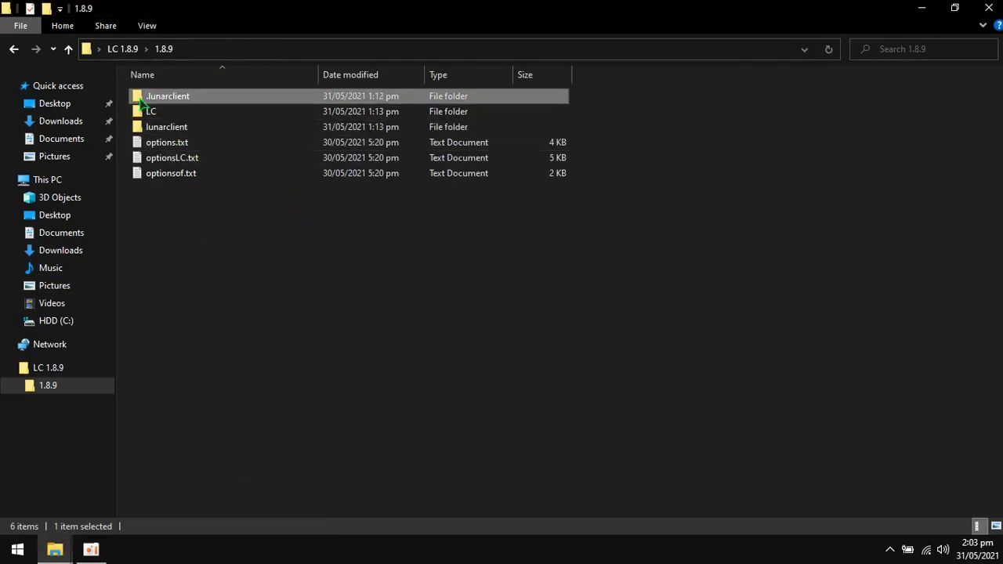
{"action": "left_click", "coordinate": [175, 409]}
- Paste the .lunarclient folder into the user profile folder and briefly check the copy's progress details
{"action": "key", "text": "alt+Tab"}
{"action": "right_click", "coordinate": [368, 203]}
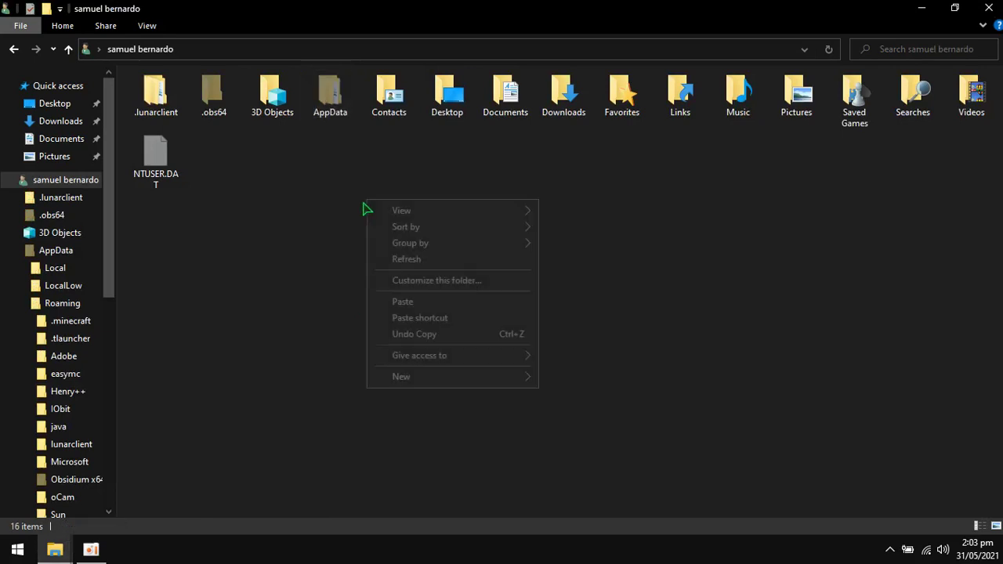
{"action": "left_click", "coordinate": [383, 306]}
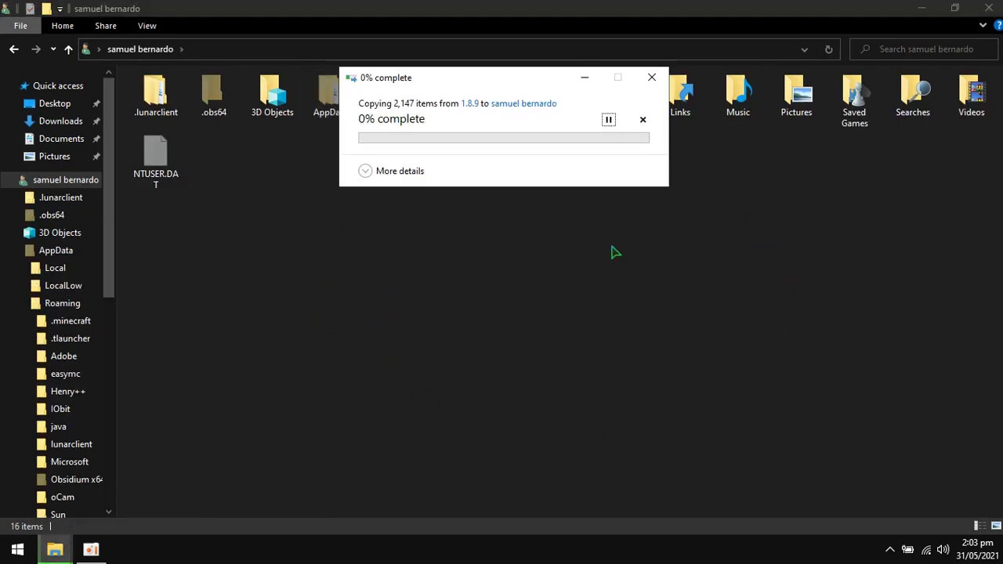
{"action": "left_click", "coordinate": [365, 171]}
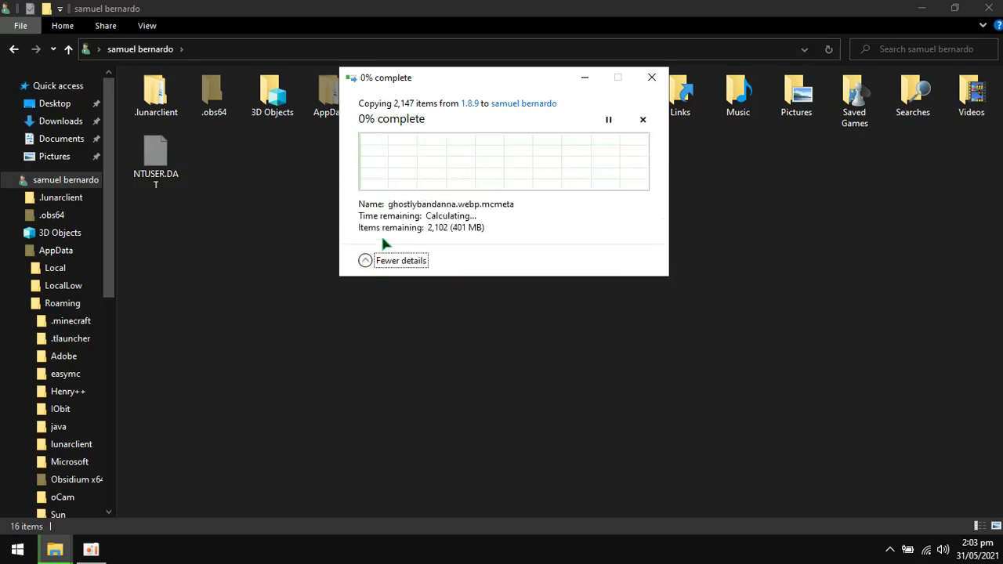
{"action": "left_click", "coordinate": [364, 261]}
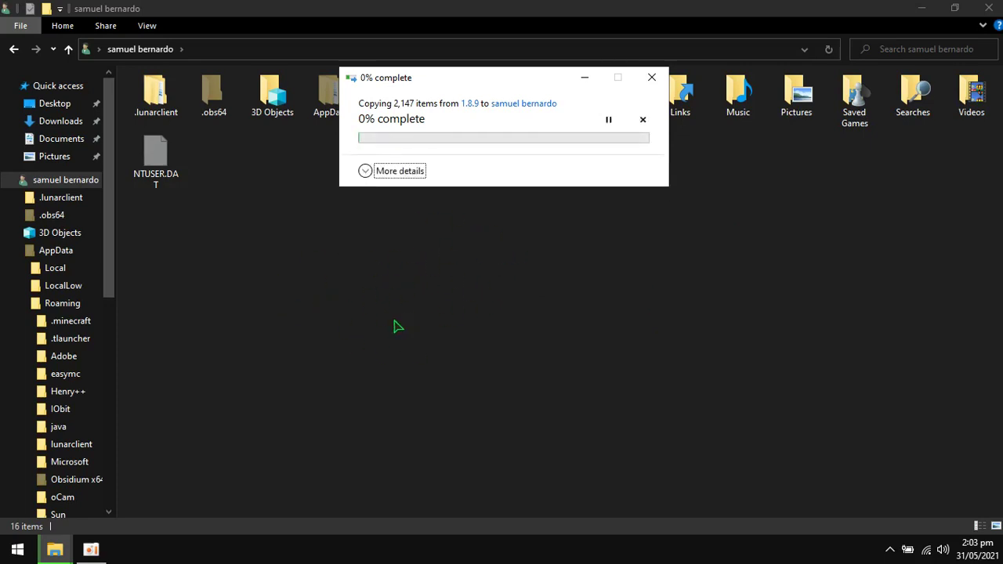
- Bring the 1.8.9 folder window back to the front and select the LC folder
{"action": "mouse_move", "coordinate": [54, 548]}
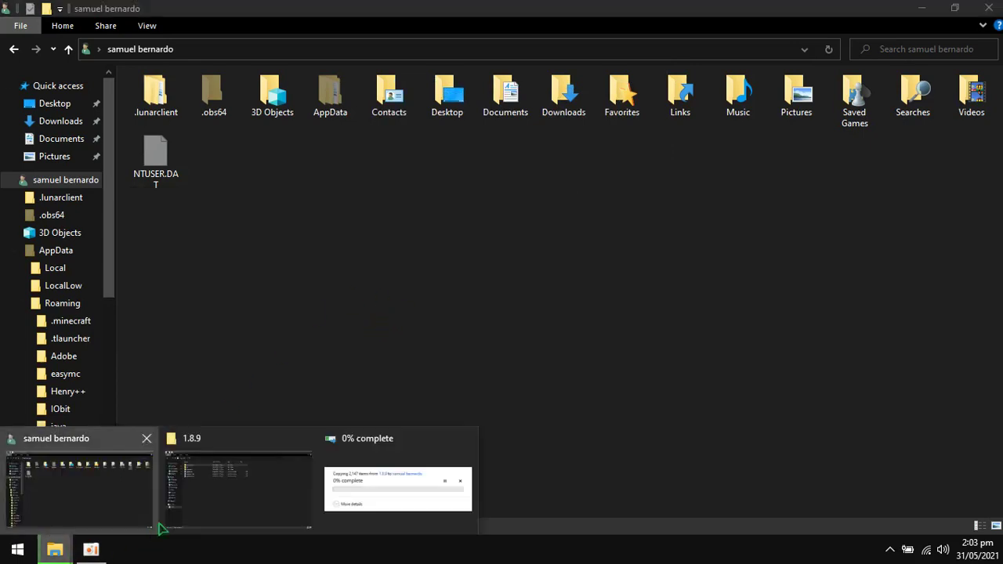
{"action": "left_click", "coordinate": [231, 490]}
{"action": "left_click", "coordinate": [196, 111]}
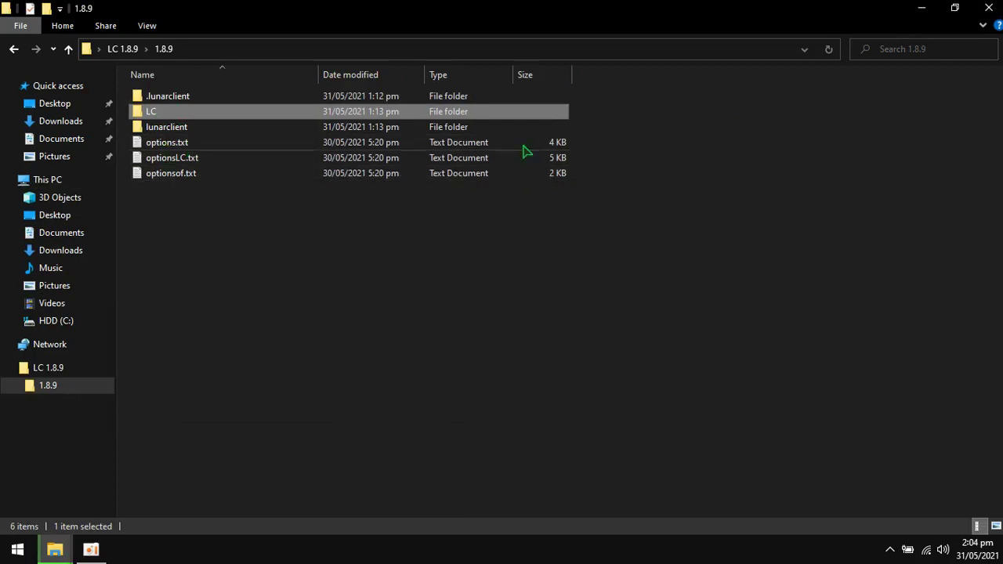
- Write the notes "Optional" and "if you want to instal lunar client 1.8.9 in cracked minecraft, follow my steps" in the Windows search box
{"action": "key", "text": "super"}
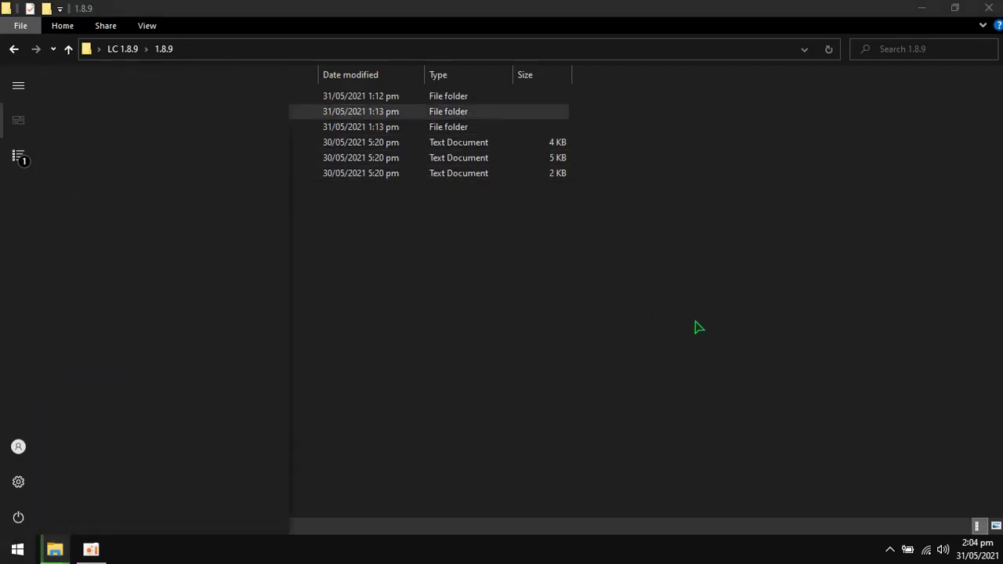
{"action": "type", "text": "Optional"}
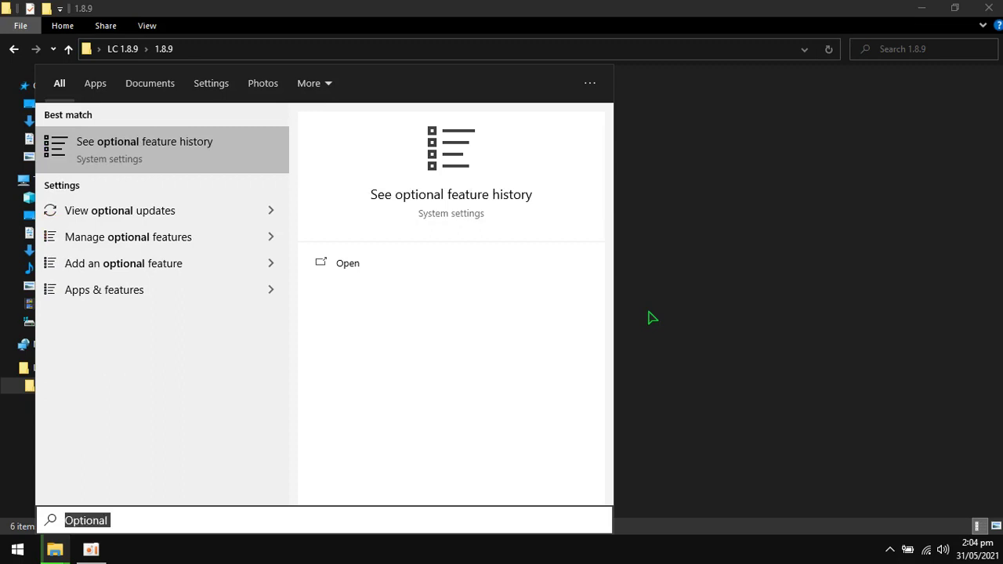
{"action": "type", "text": "if you wa"}
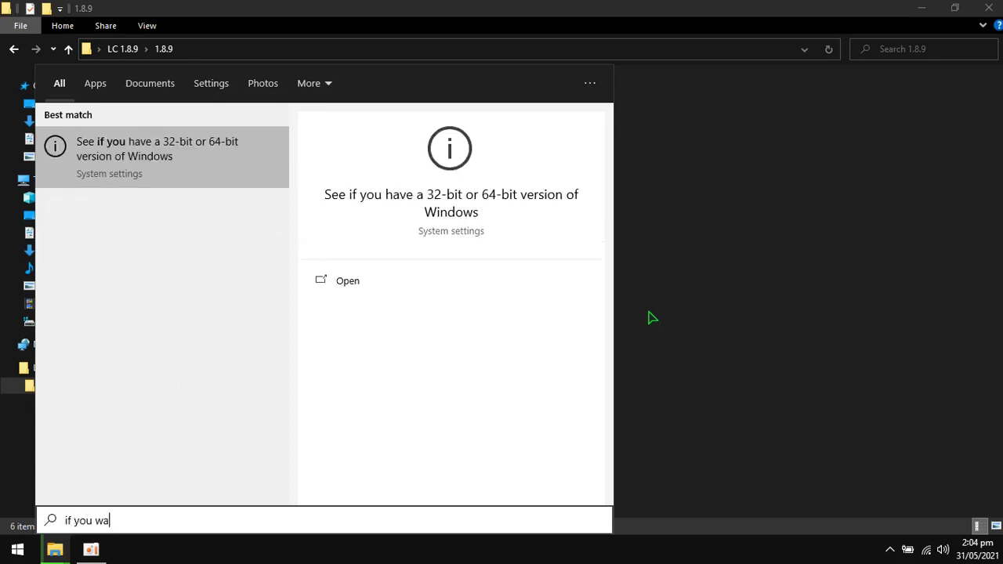
{"action": "type", "text": "nt to instal lunar client 1.8.9"}
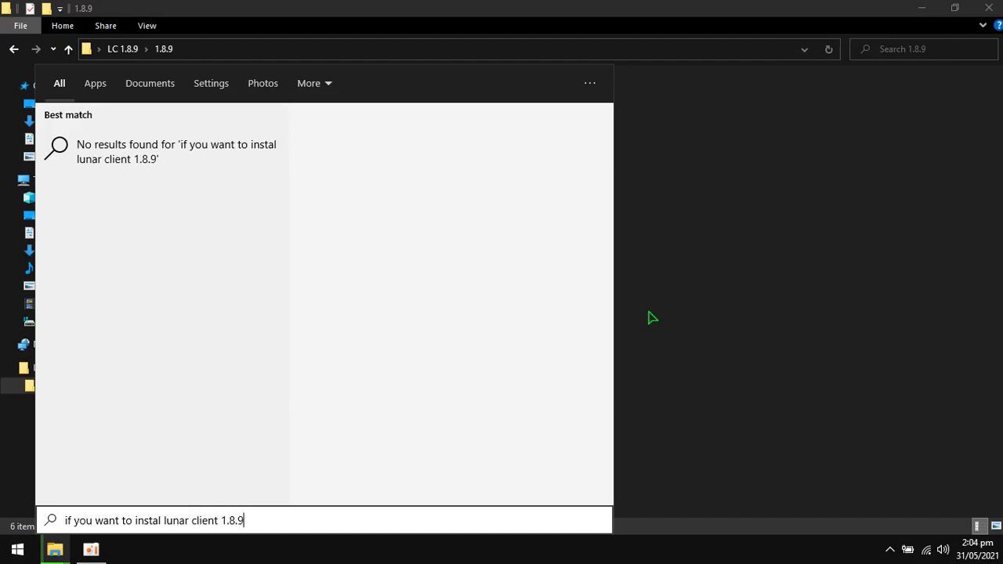
{"action": "type", "text": " in cracked minecraft"}
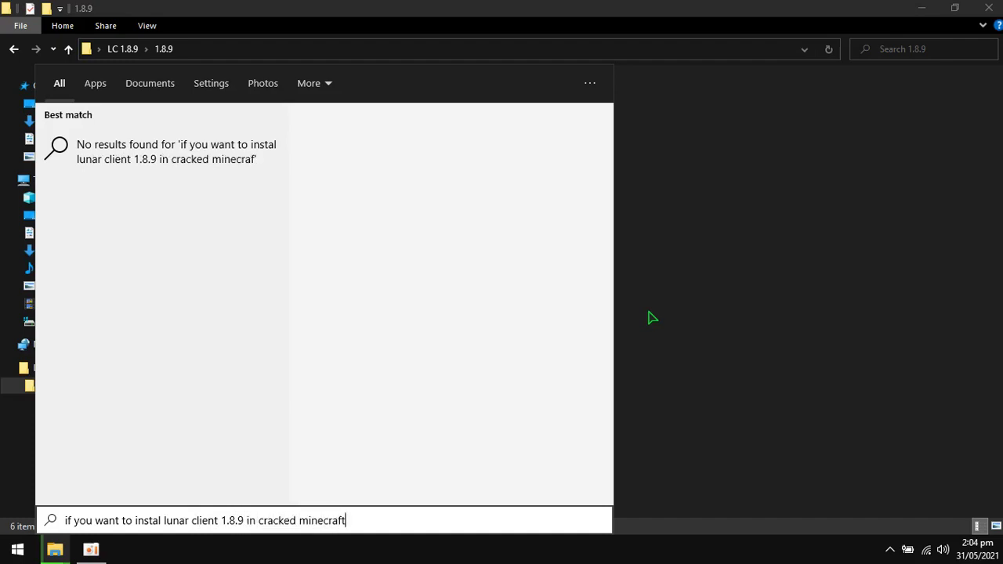
{"action": "type", "text": ", follow my steps"}
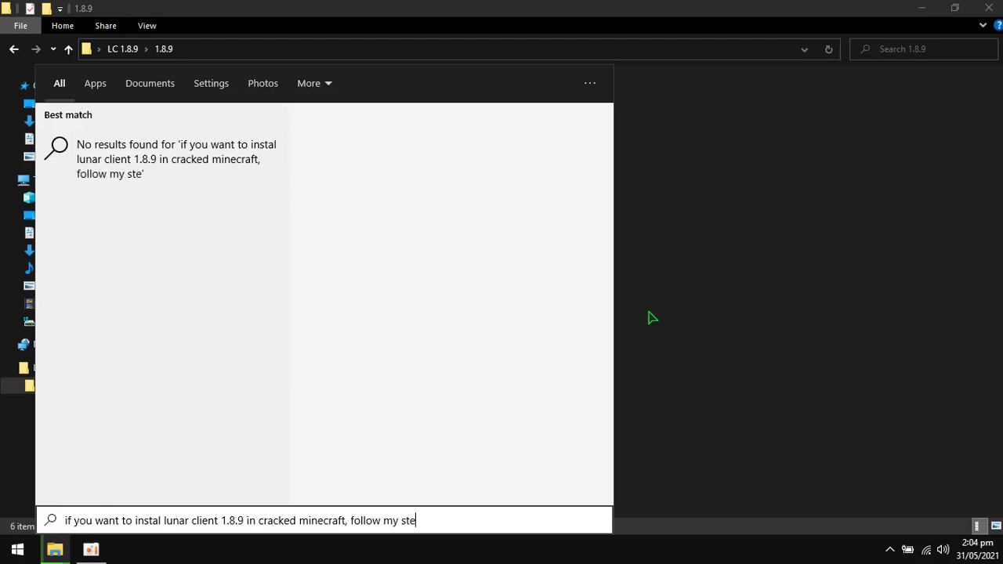
{"action": "left_click", "coordinate": [724, 399]}
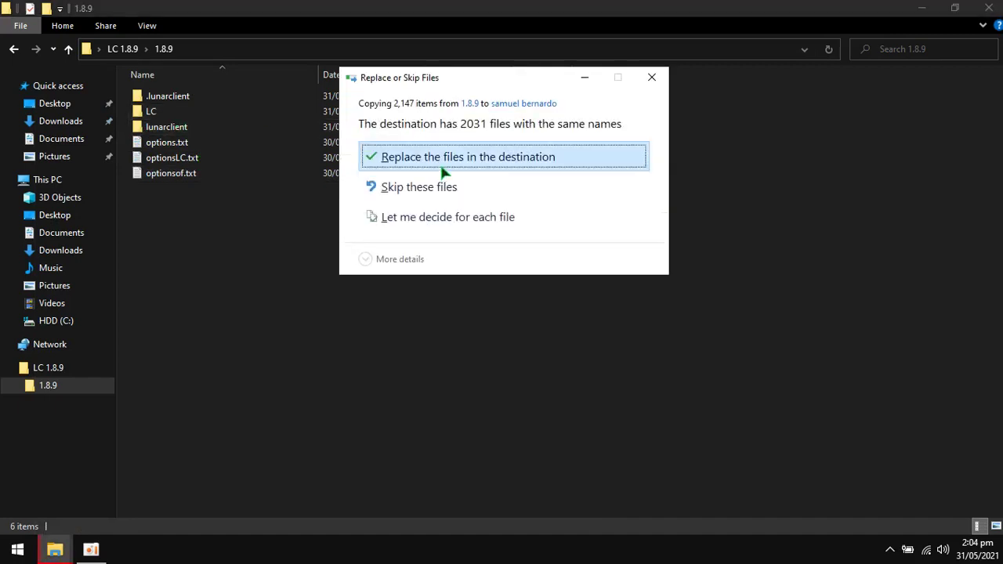
- Replace the same-named files in the .lunarclient copy's destination and copy the LC folder from 1.8.9
{"action": "left_click", "coordinate": [441, 161]}
{"action": "left_click", "coordinate": [210, 117]}
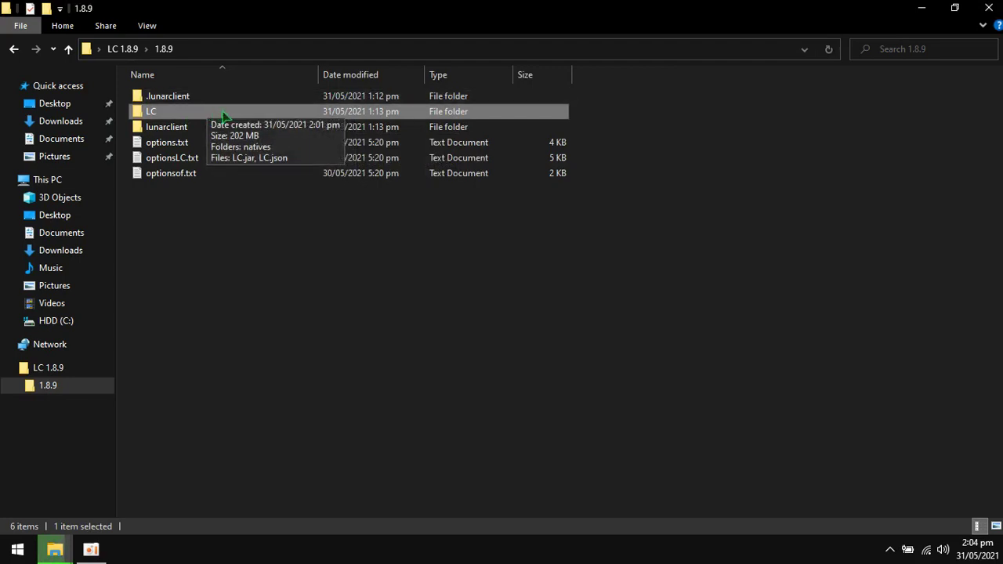
{"action": "right_click", "coordinate": [223, 116]}
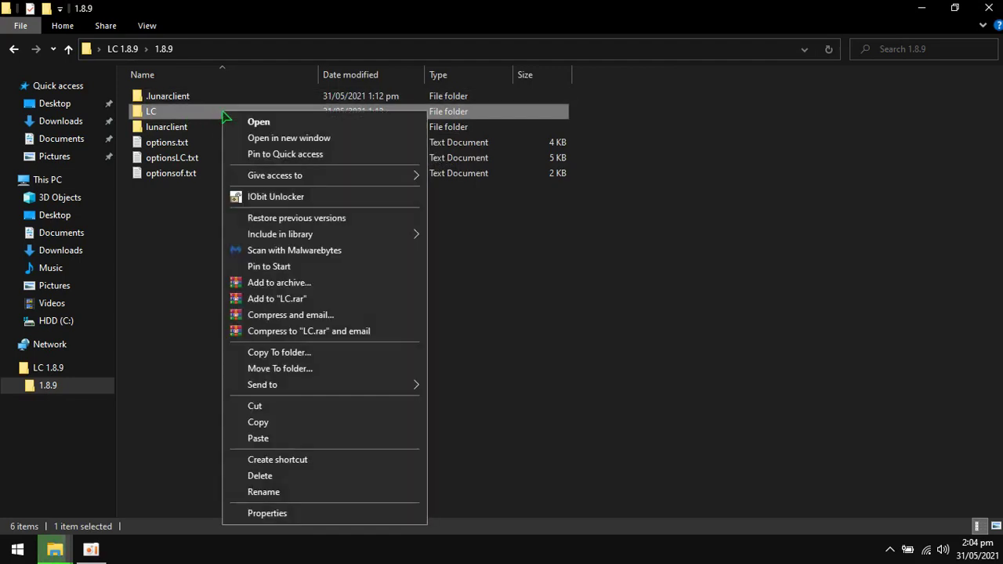
{"action": "left_click", "coordinate": [280, 427]}
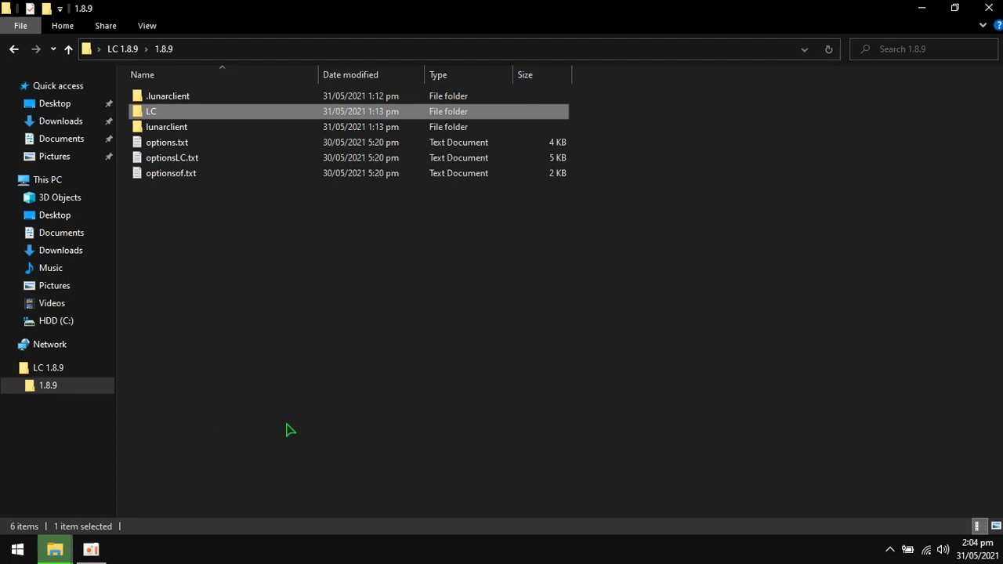
- Switch to the user profile folder window and open the versions folder under AppData\Roaming\.minecraft
{"action": "left_click", "coordinate": [55, 549]}
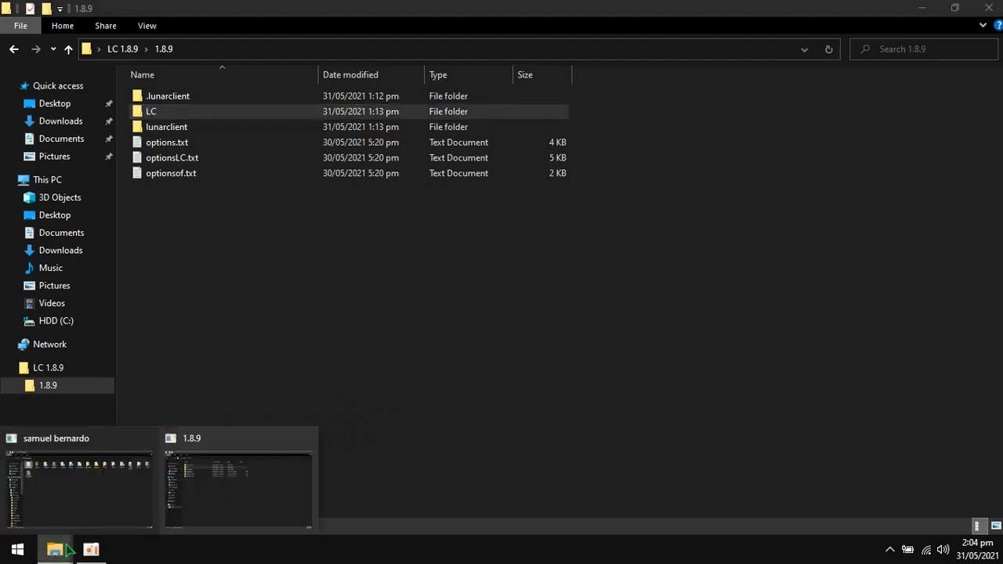
{"action": "left_click", "coordinate": [118, 492]}
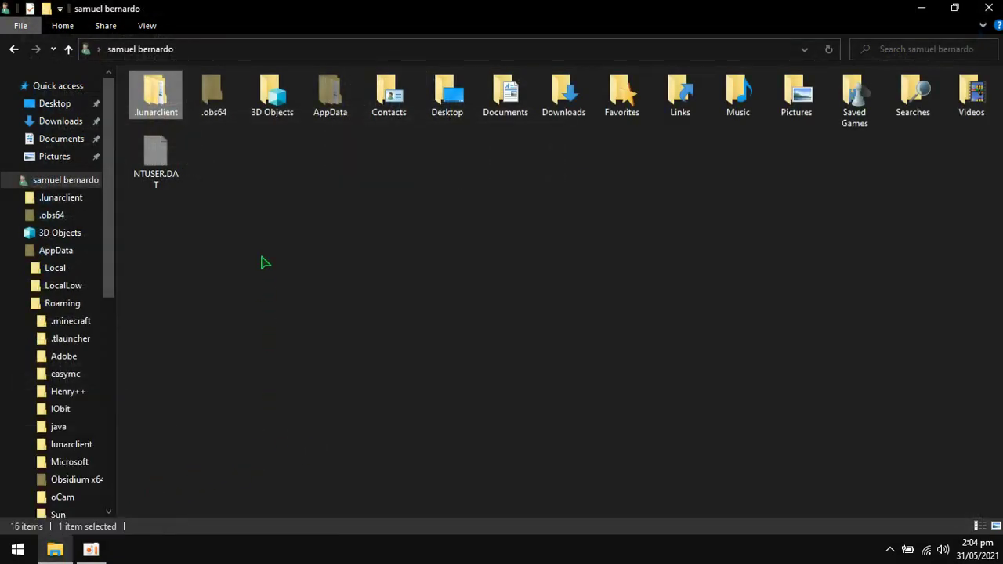
{"action": "left_click", "coordinate": [348, 96]}
{"action": "double_click", "coordinate": [348, 96]}
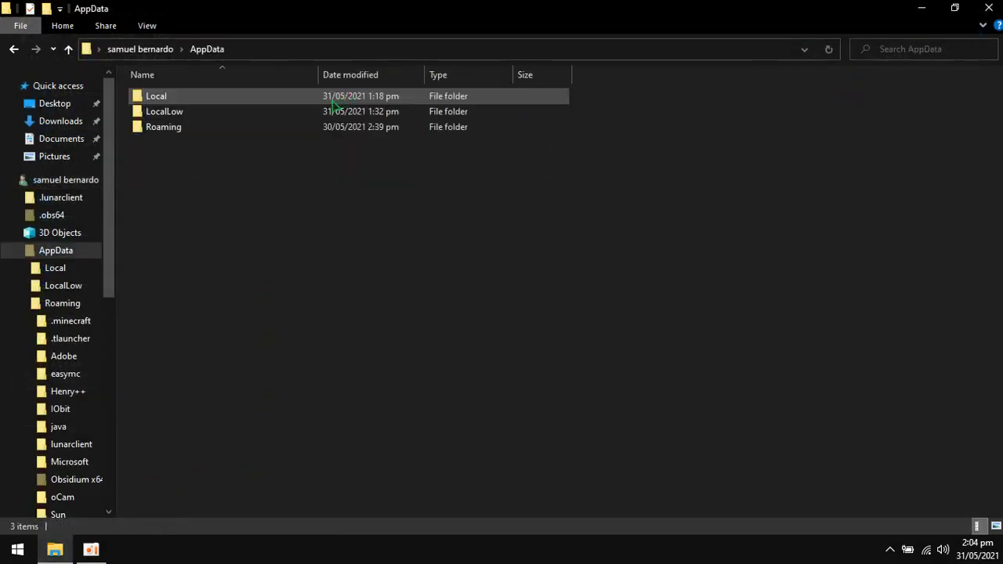
{"action": "double_click", "coordinate": [228, 129]}
{"action": "double_click", "coordinate": [231, 98]}
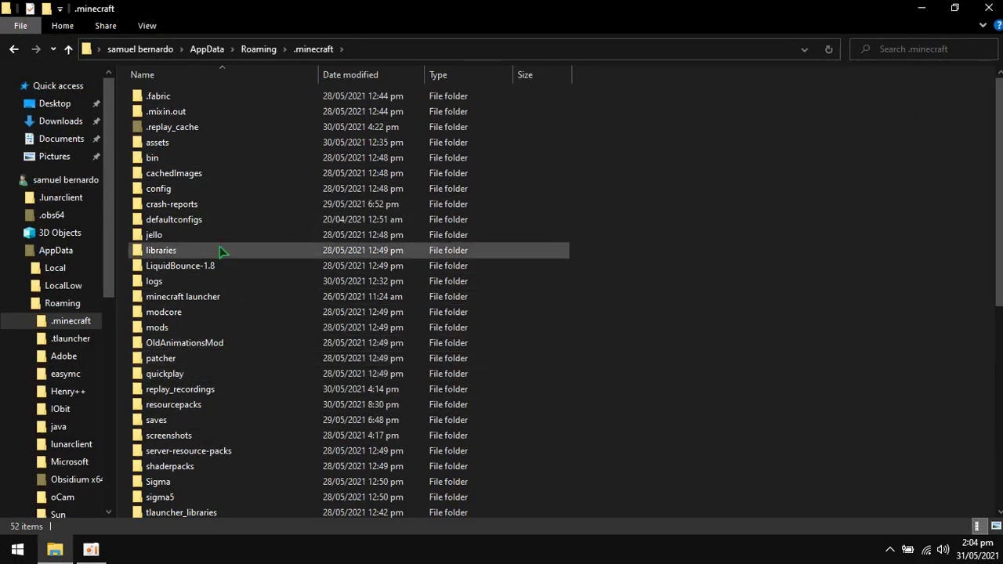
{"action": "scroll", "coordinate": [237, 196], "scroll_direction": "down", "scroll_amount": 2}
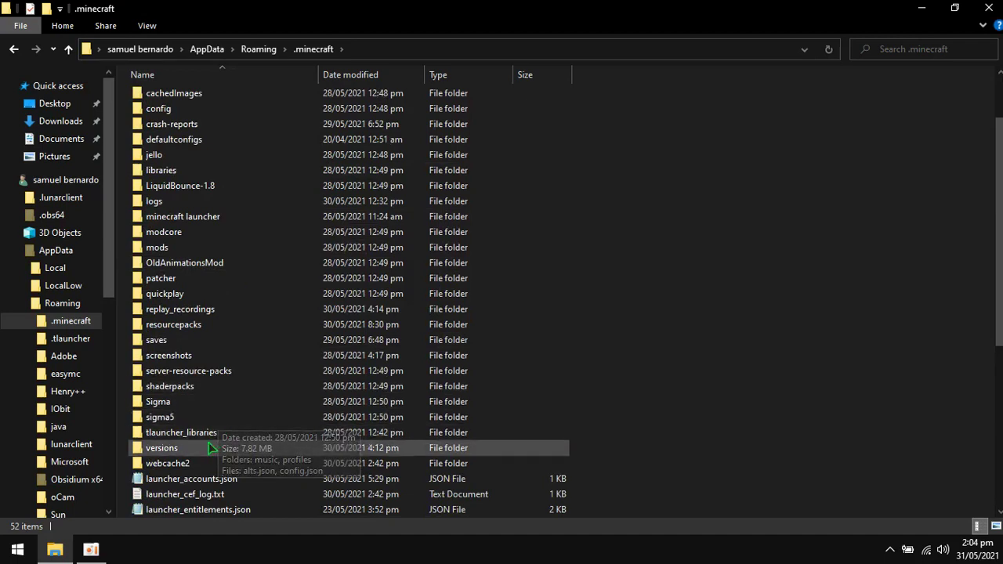
{"action": "double_click", "coordinate": [206, 448]}
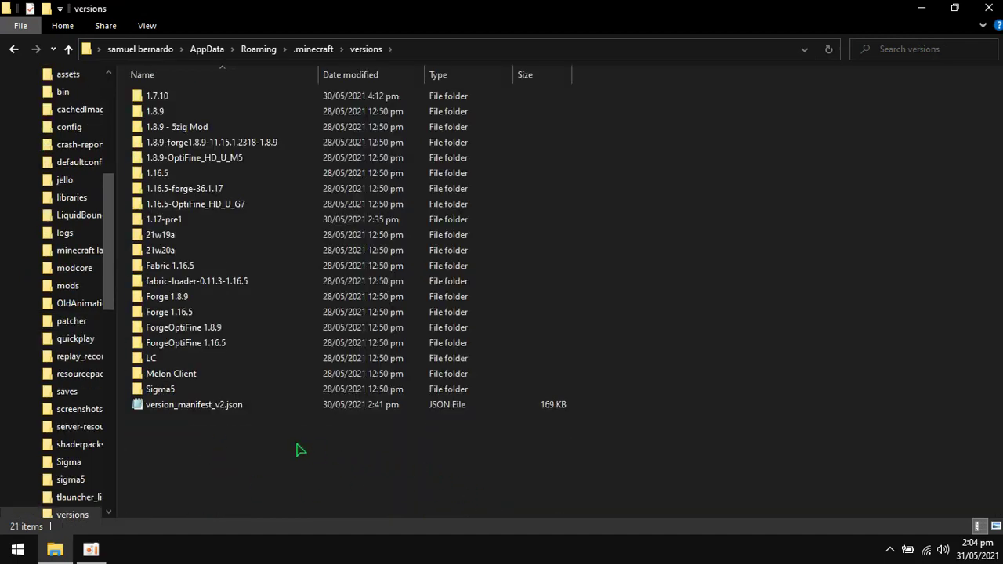
- Paste the copied LC folder into the versions folder, replacing the same-named files, and close the folder windows
{"action": "right_click", "coordinate": [681, 177]}
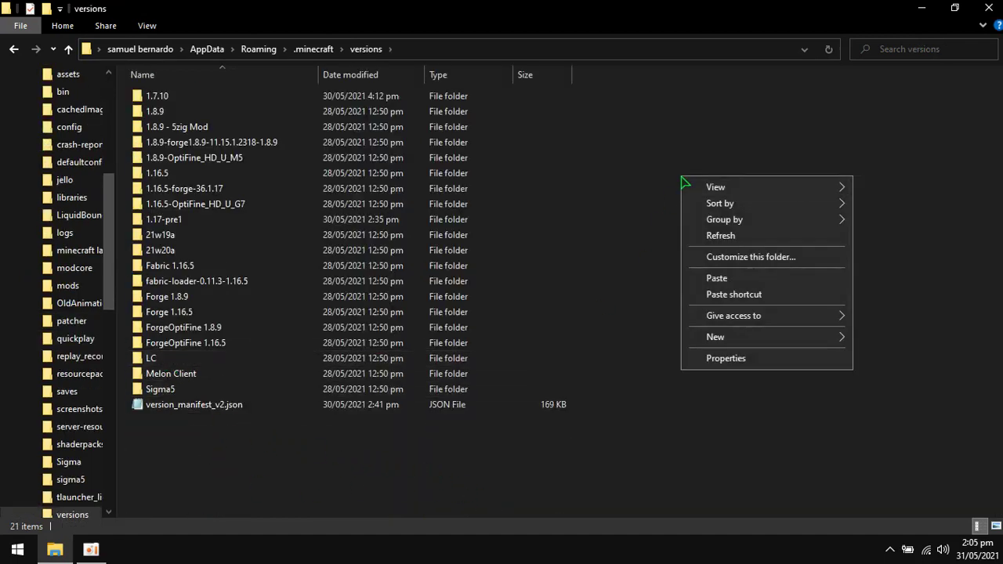
{"action": "left_click", "coordinate": [714, 278]}
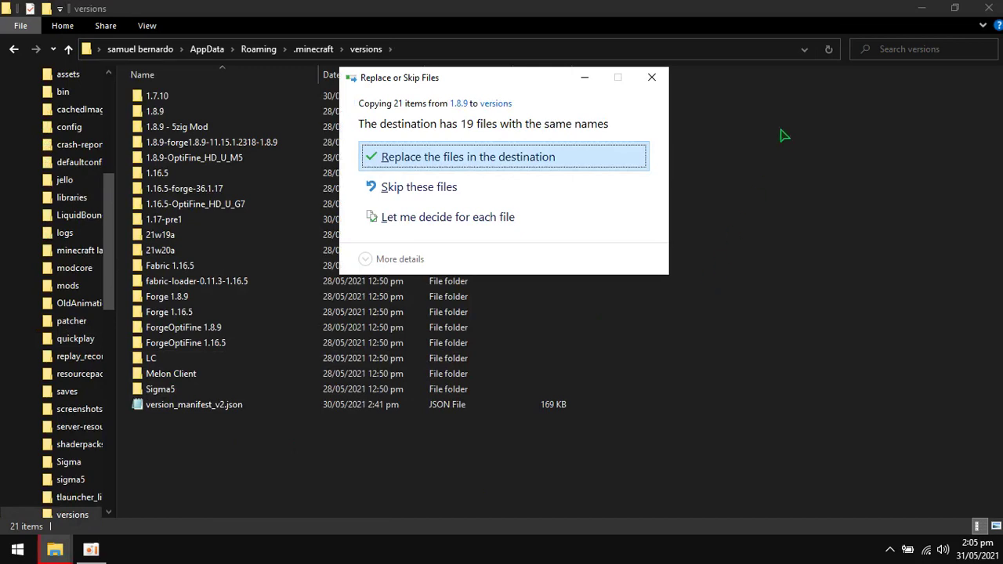
{"action": "left_click", "coordinate": [603, 159]}
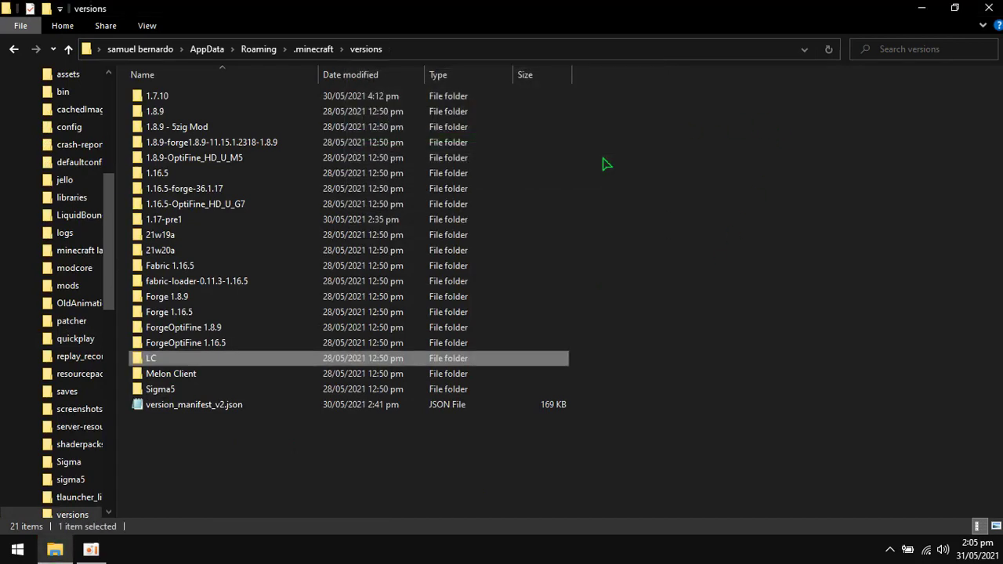
{"action": "left_click", "coordinate": [603, 163]}
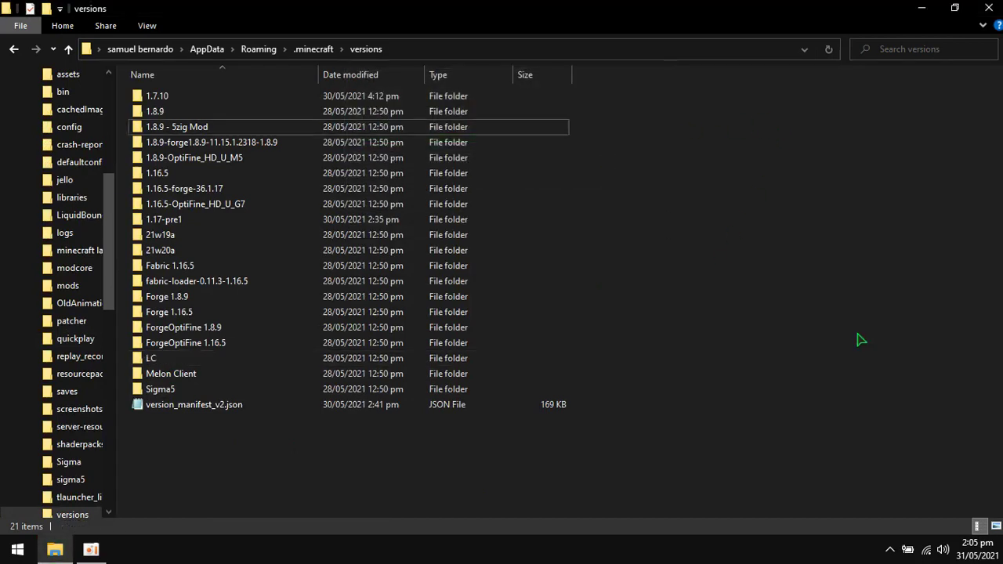
{"action": "left_click", "coordinate": [989, 7]}
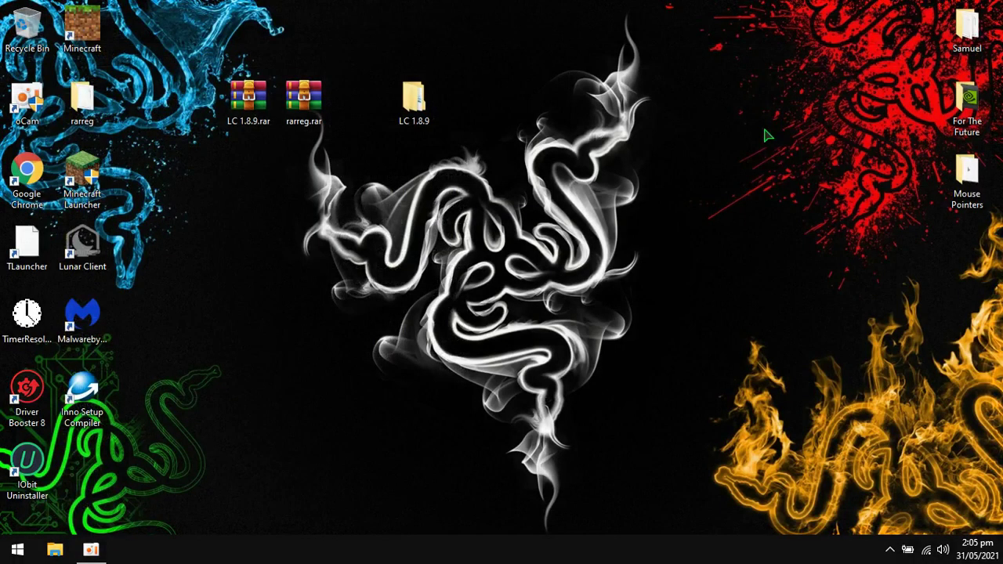
- Write the closing notes "that's all for this video" and "thx for wthing!" in the Windows search box, and dismiss it
{"action": "key", "text": "super"}
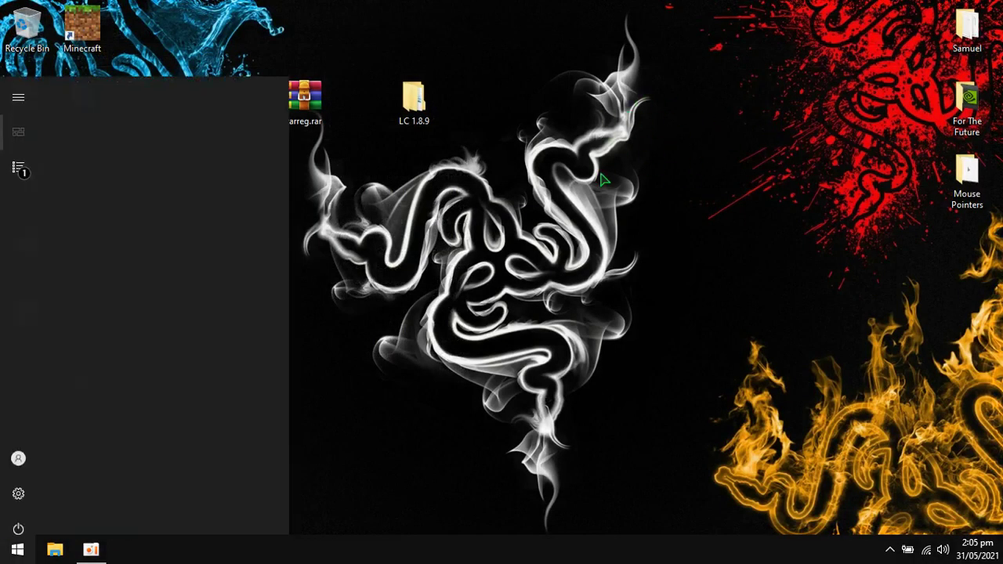
{"action": "type", "text": "that's "}
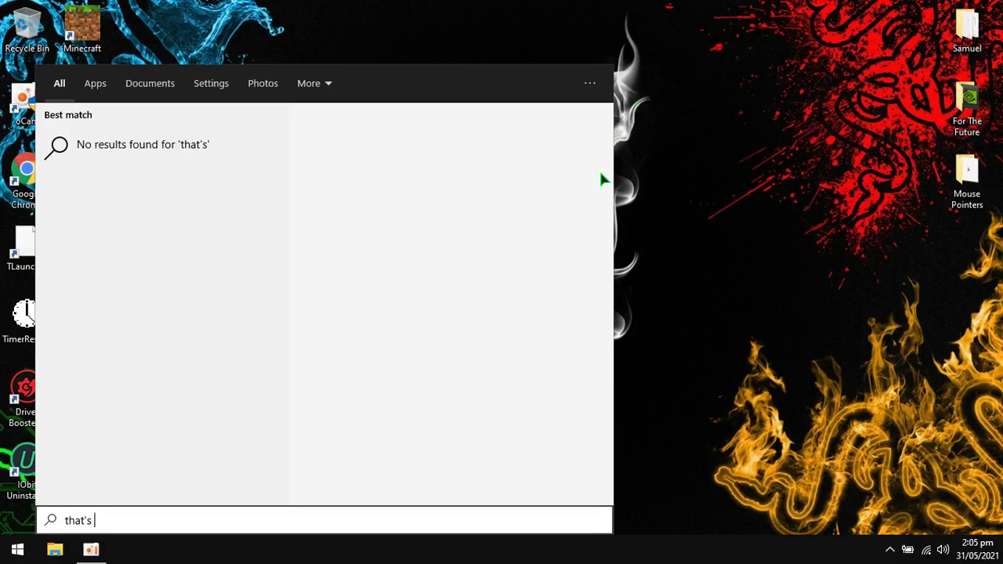
{"action": "type", "text": "all for this vide"}
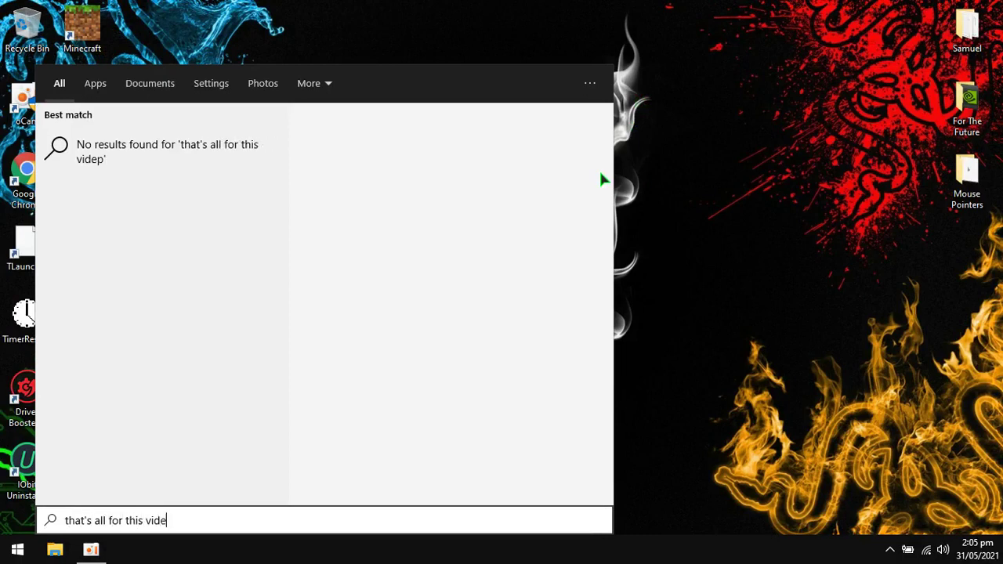
{"action": "type", "text": "o"}
{"action": "key", "text": "ctrl+a"}
{"action": "type", "text": "thx "}
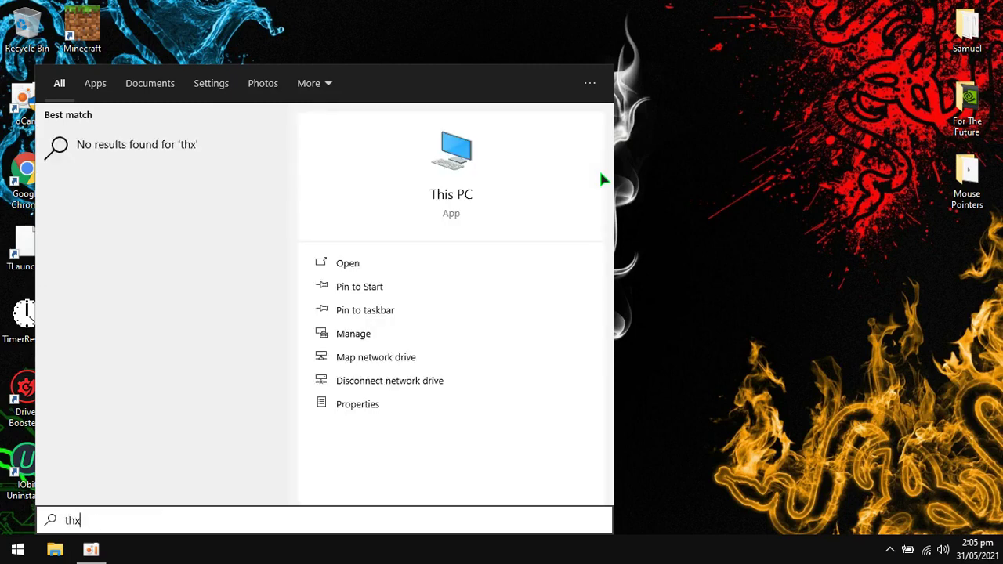
{"action": "type", "text": "for wthing!"}
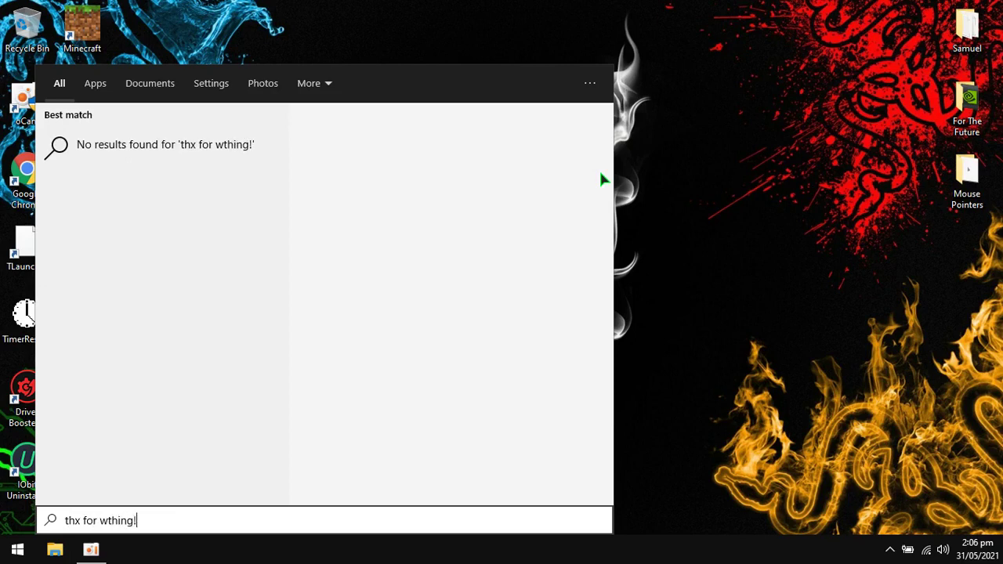
{"action": "key", "text": "Escape"}
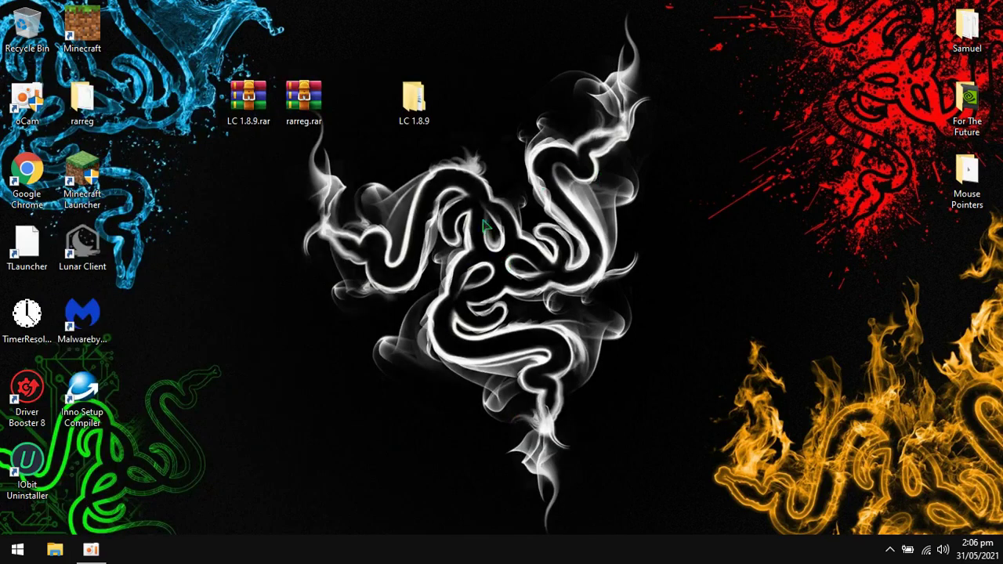